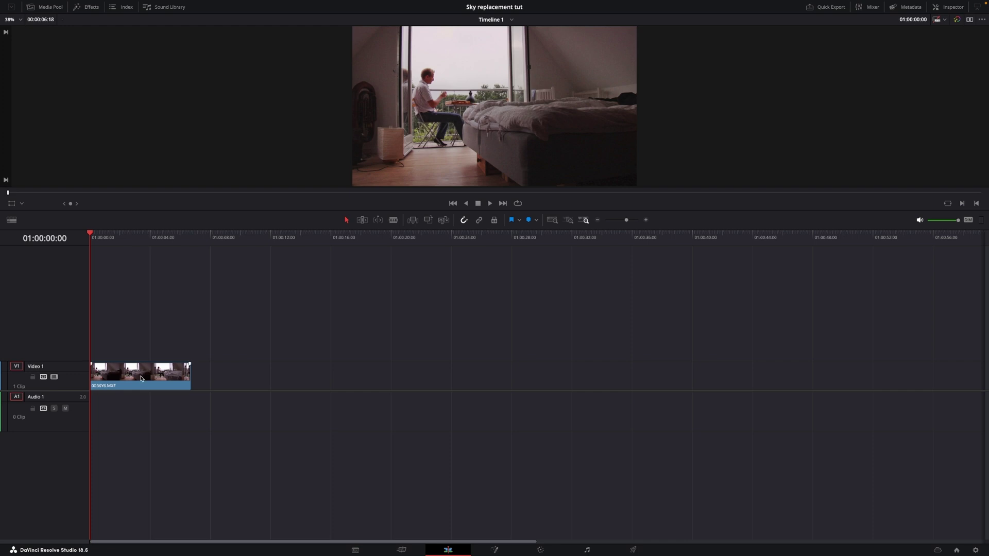
Alt-drag a copy of the clip onto Video 2, disable it, save, and select the Video 1 clip.
left_click_drag(142, 378, 143, 355)
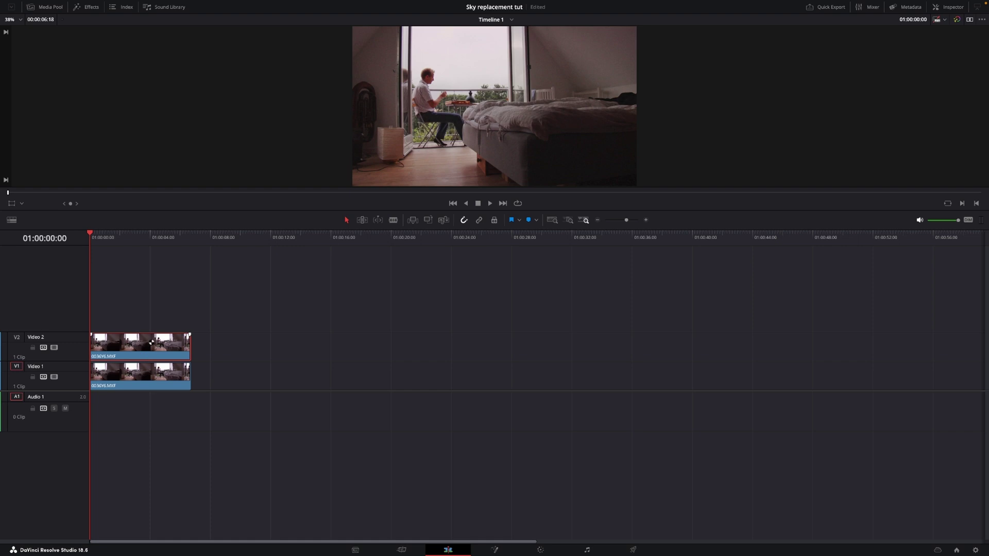
key("ctrl+s")
key("d")
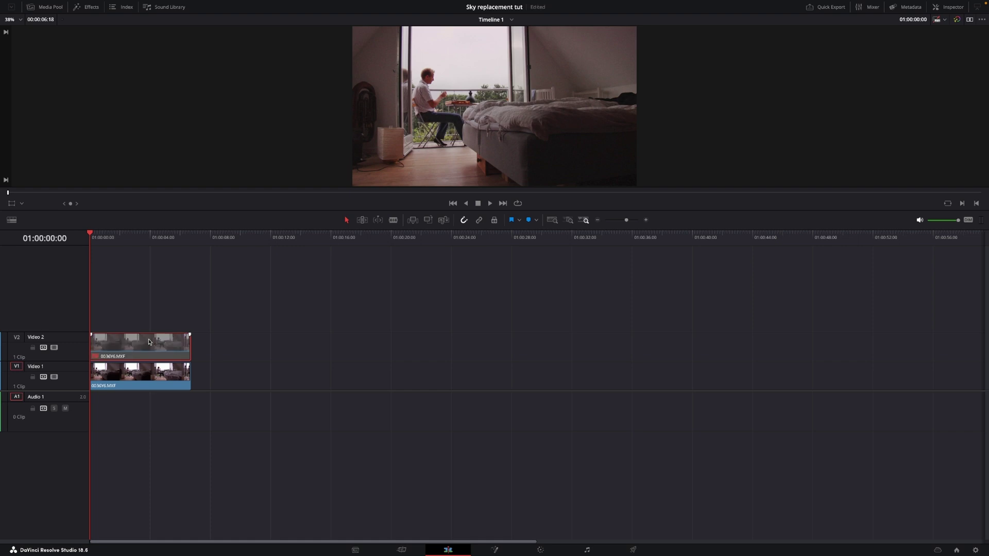
key("ctrl+s")
left_click(129, 375)
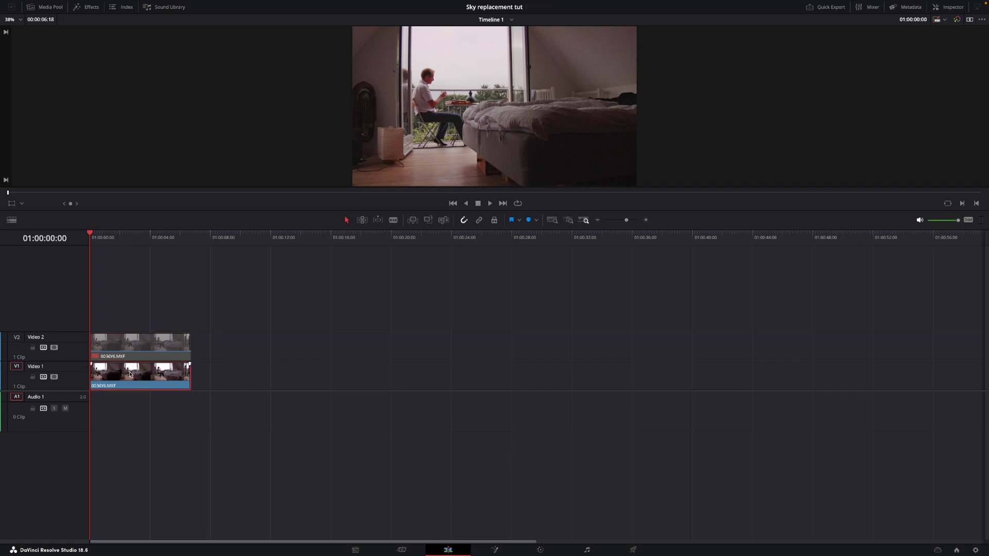
On the Color page, compare the ungraded image, then insert Sky Replacement after node 01.
left_click(539, 551)
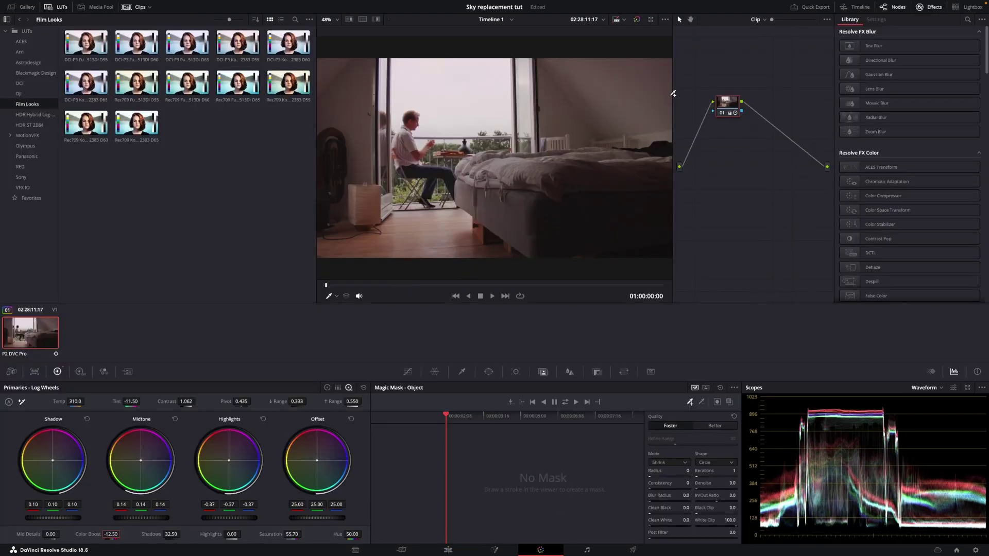
left_click(637, 19)
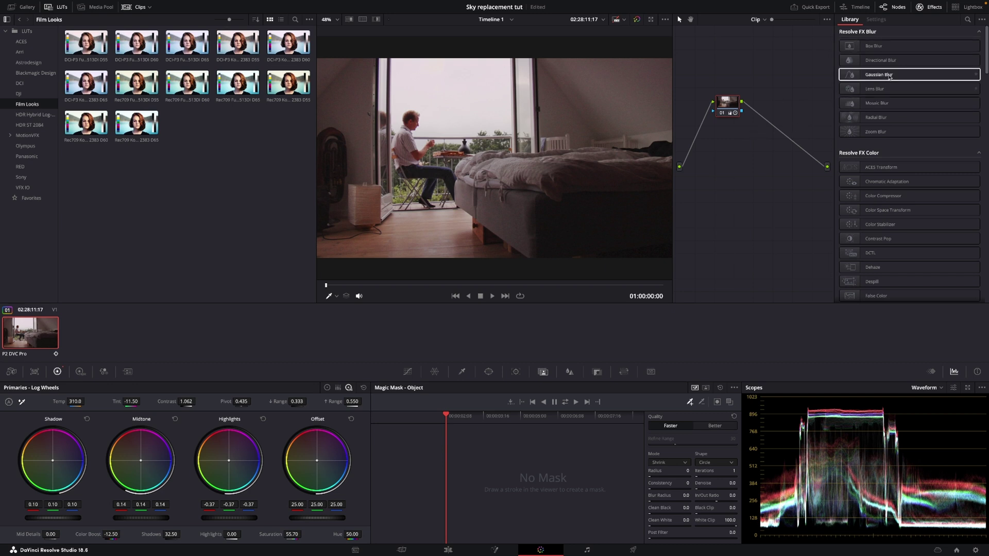
left_click(967, 20)
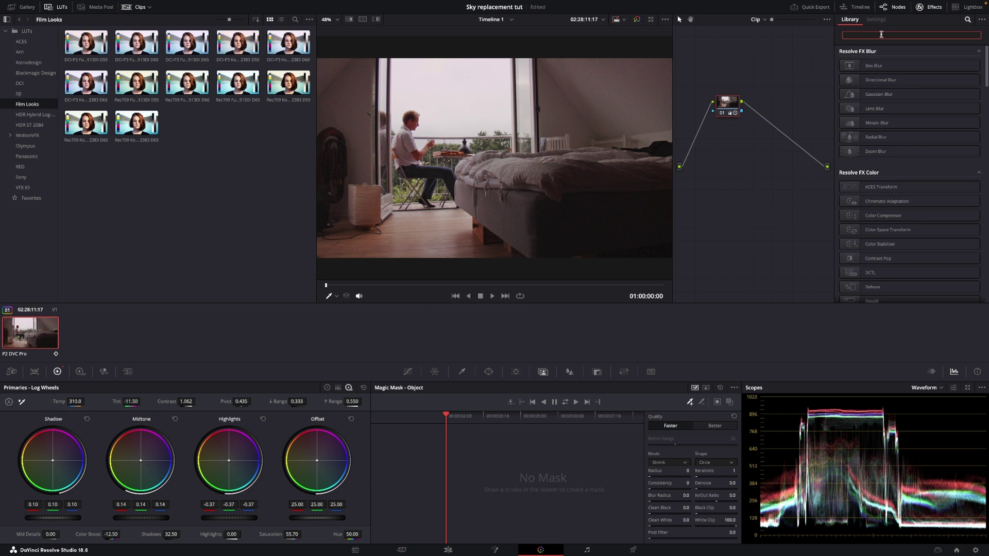
type("sky")
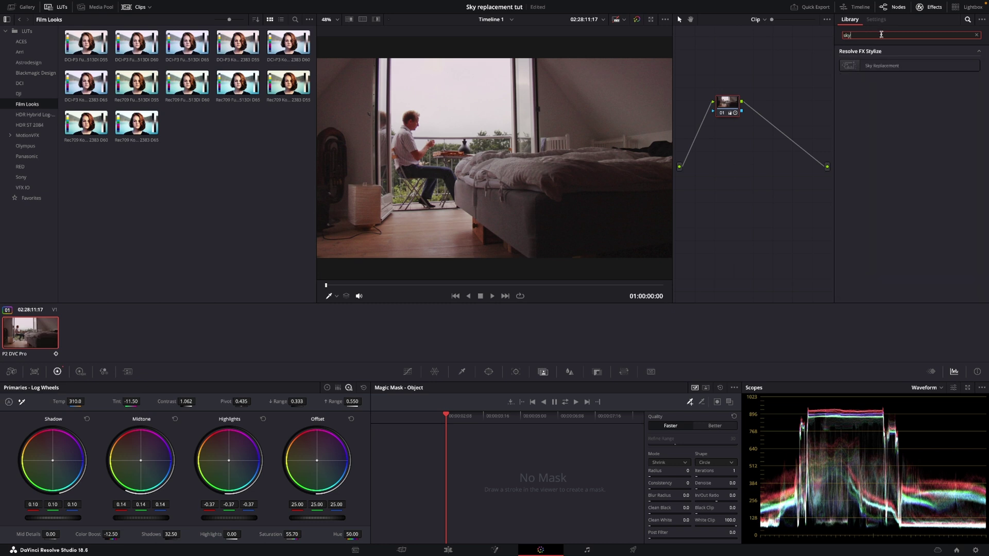
left_click_drag(900, 66, 793, 89)
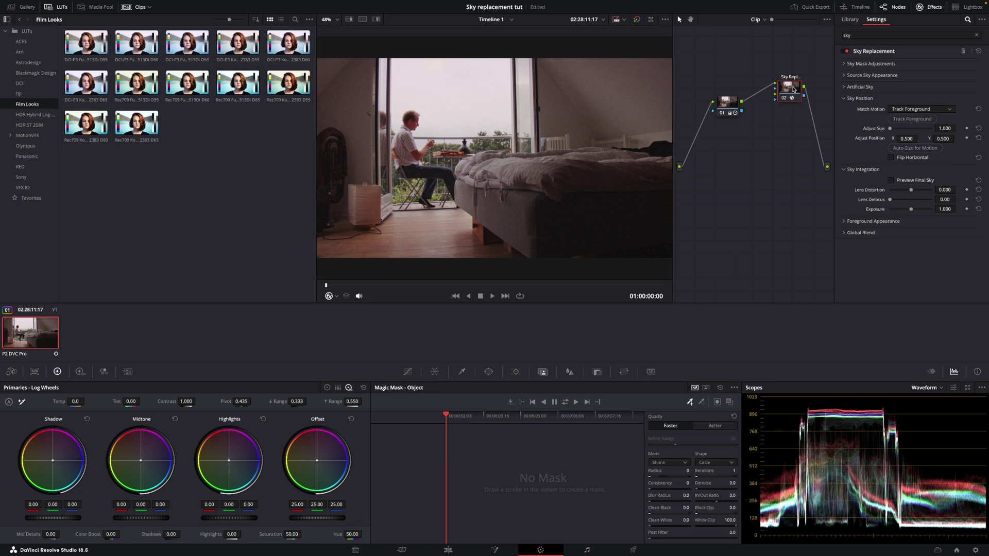
left_click_drag(794, 89, 719, 85)
On the Sky Replacement node, set the qualifier to 3D and stroke across the sky.
left_click(775, 100)
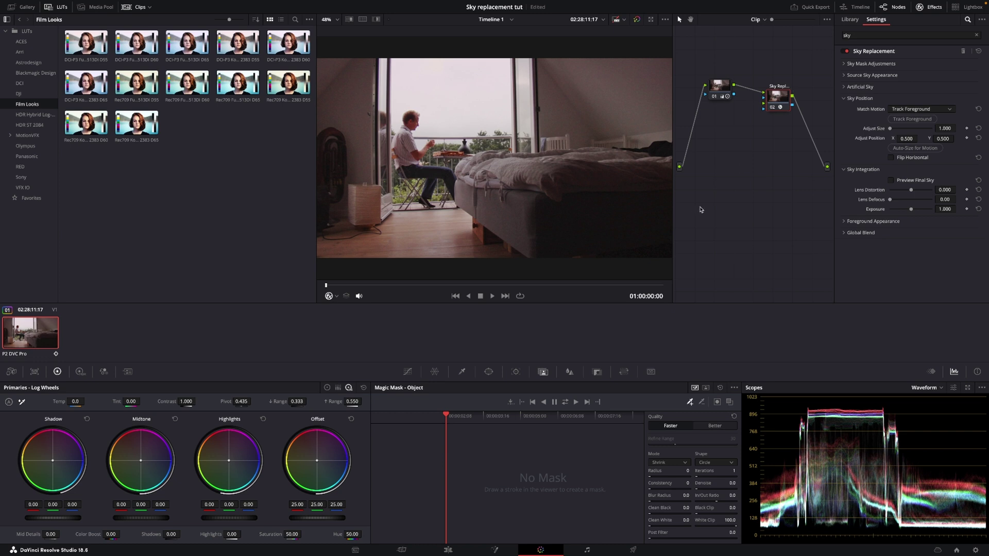
left_click(461, 372)
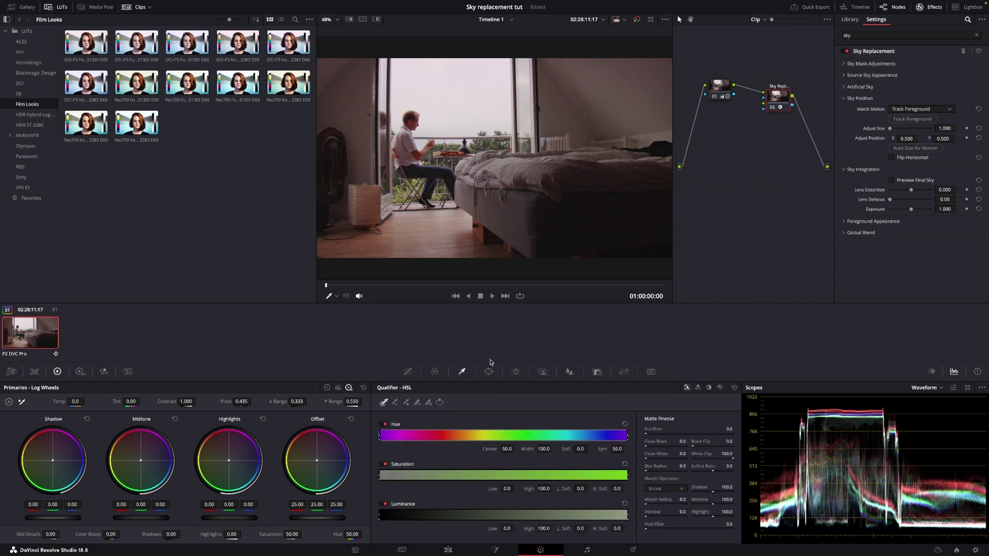
left_click(720, 388)
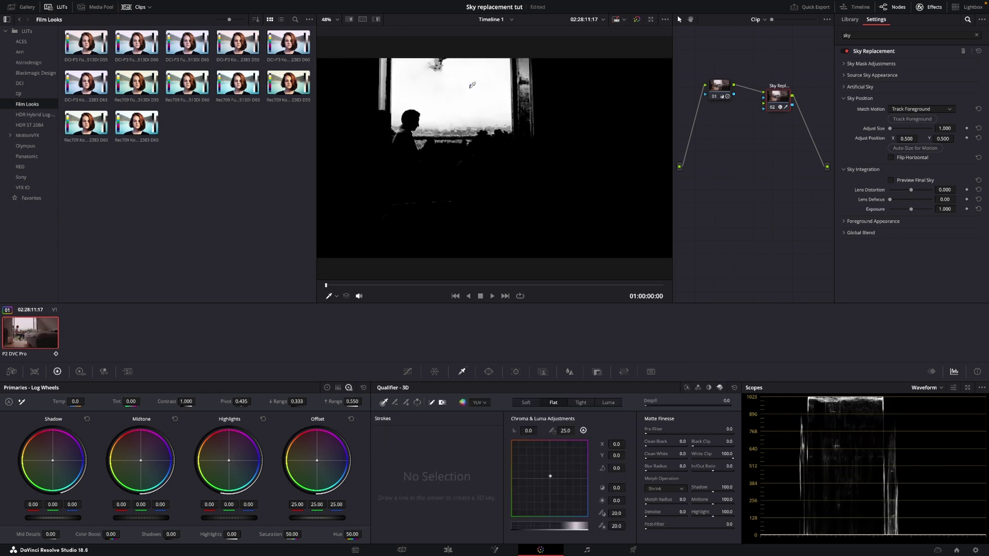
mouse_move(470, 85)
left_mouse_down()
mouse_move(485, 102)
mouse_move(469, 113)
mouse_move(414, 89)
mouse_move(397, 118)
mouse_move(404, 72)
mouse_move(456, 59)
mouse_move(495, 85)
mouse_move(498, 119)
mouse_move(446, 127)
mouse_move(435, 105)
left_mouse_up()
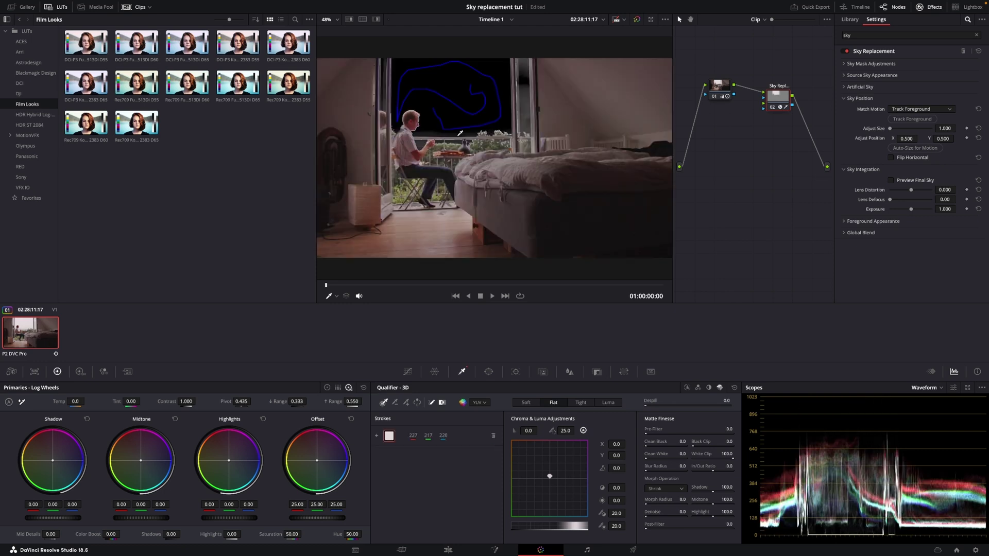
scroll(406, 133, "up", 1)
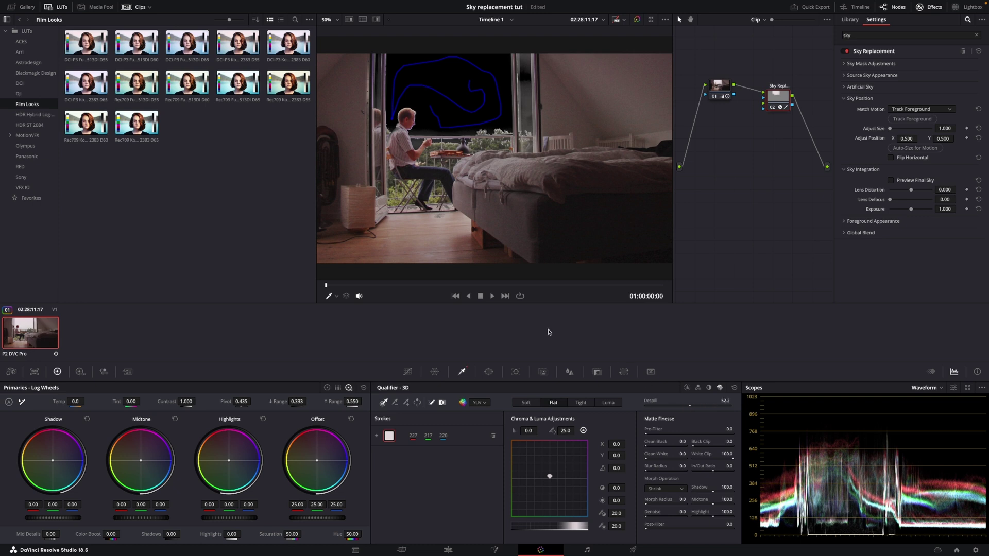
Add two more sky strokes, including the right window frame, checking the black-and-white matte.
scroll(510, 151, "up", 5)
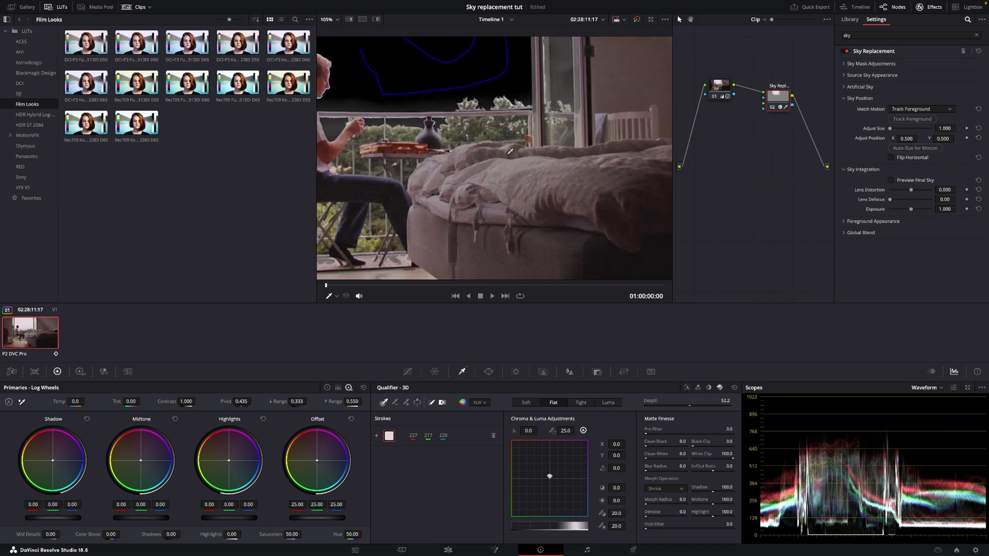
scroll(509, 151, "left", 5)
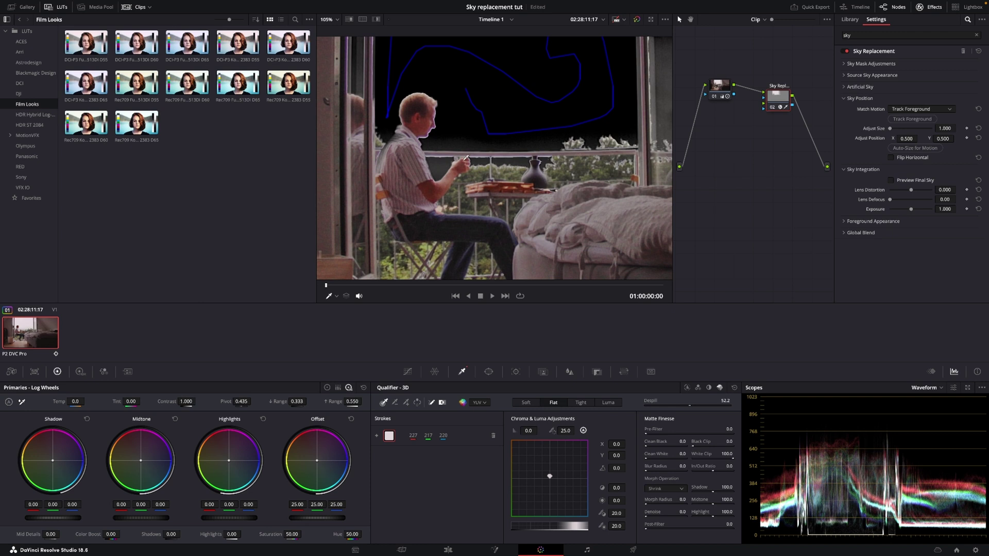
left_click(406, 404)
key("alt+shift+h")
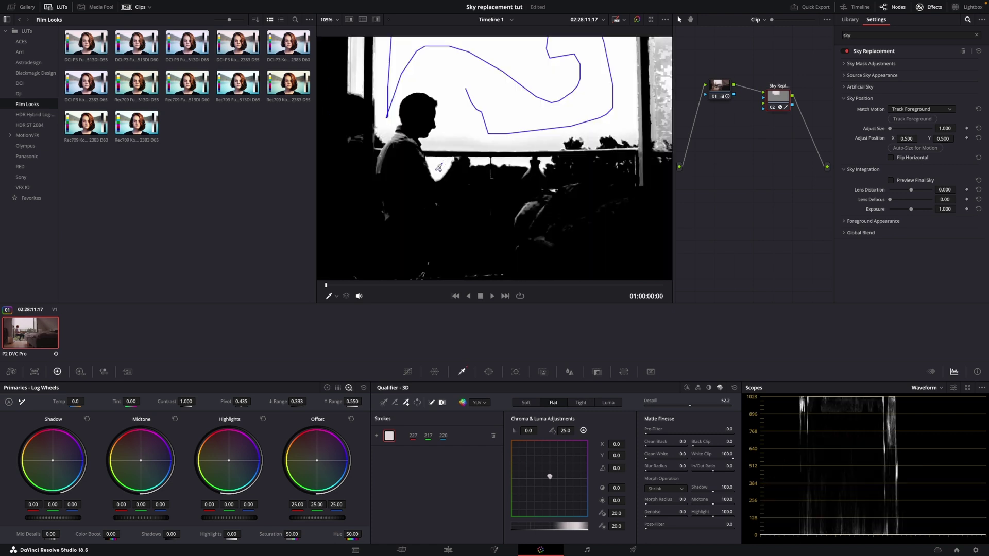
left_click(439, 168)
key("shift+z")
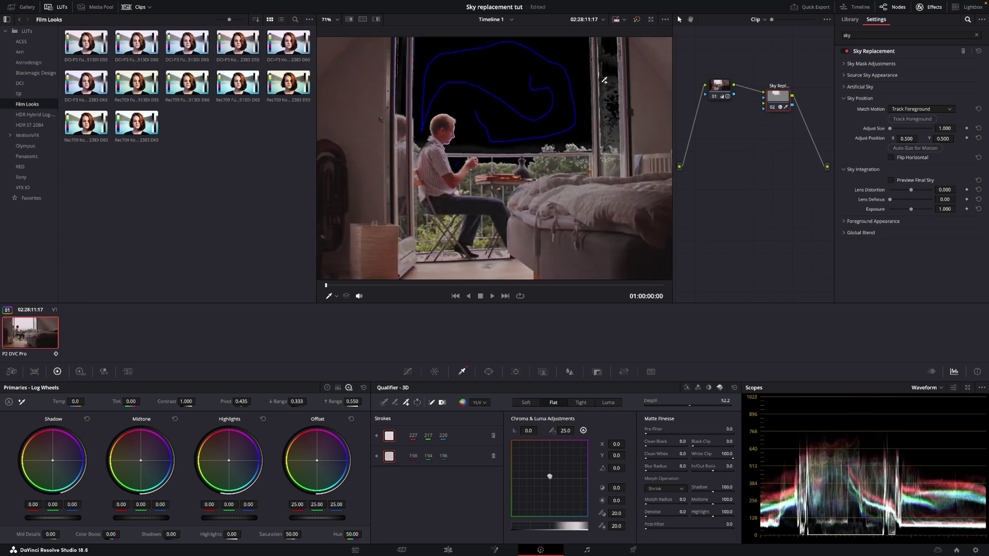
key("alt+shift+h")
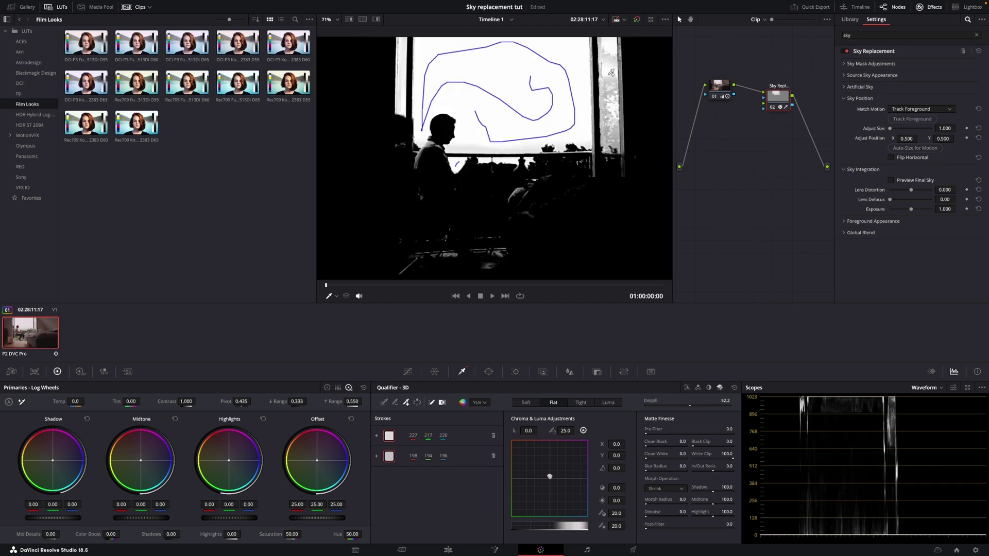
left_click_drag(611, 74, 611, 114)
key("alt+shift+h")
scroll(547, 149, "down", 2)
scroll(547, 148, "up", 6)
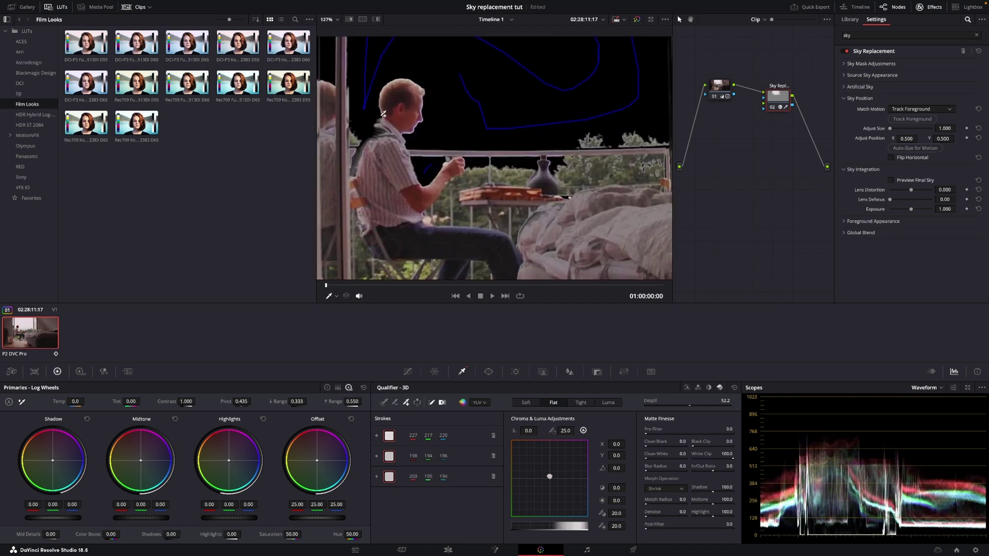
Subtract a stroke from the sky selection and tidy the matte with Clean Black 4.5.
key("ctrl+s")
key("alt+shift+h")
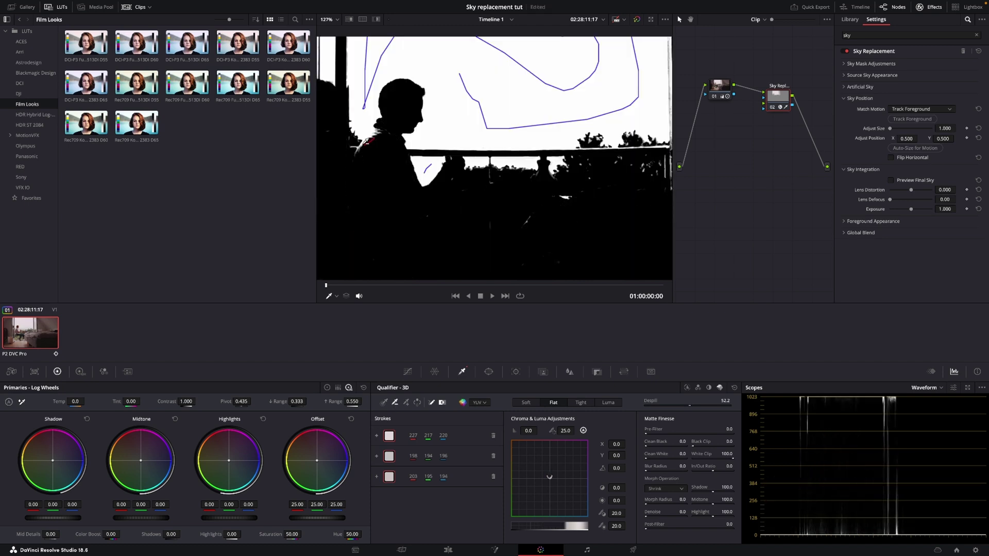
key("alt+shift+h")
scroll(494, 158, "down", 4)
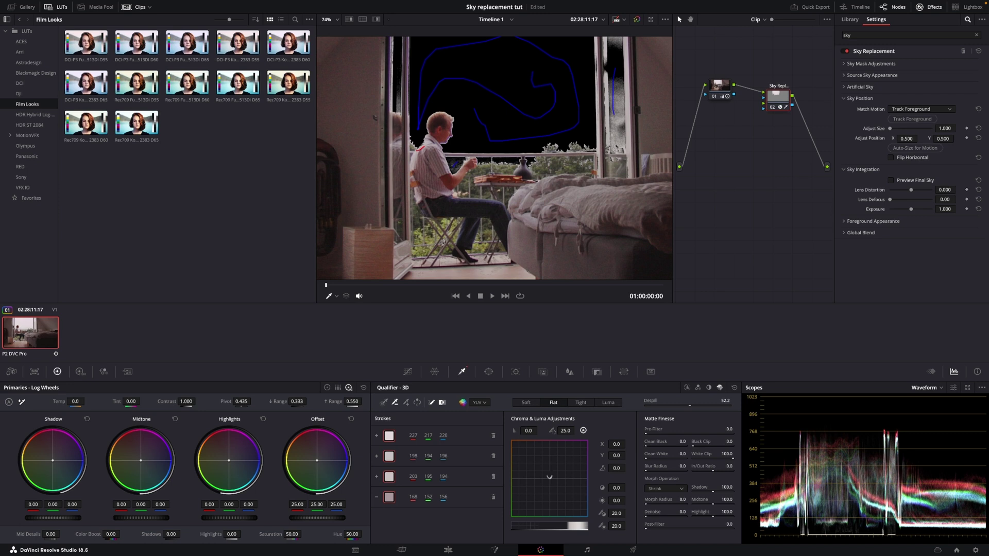
left_click_drag(645, 446, 646, 447)
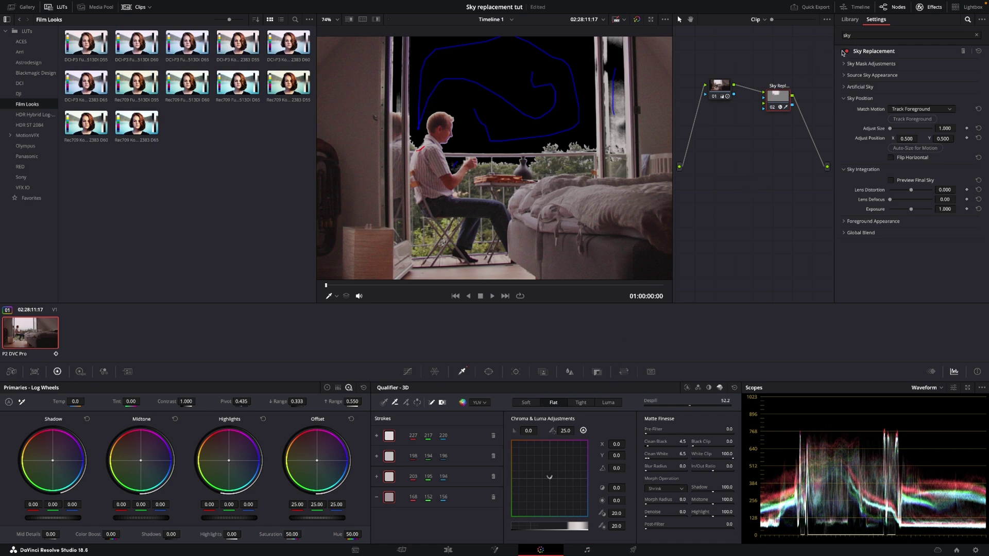
Expand the artificial sky settings and raise Sky Opacity to 0.367, checking the sky-only preview.
left_click(859, 63)
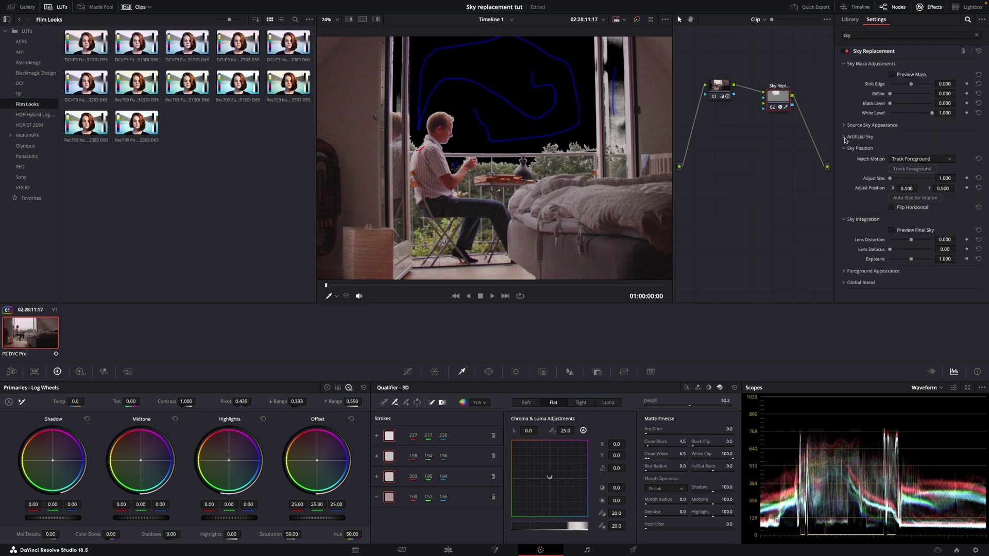
left_click(844, 137)
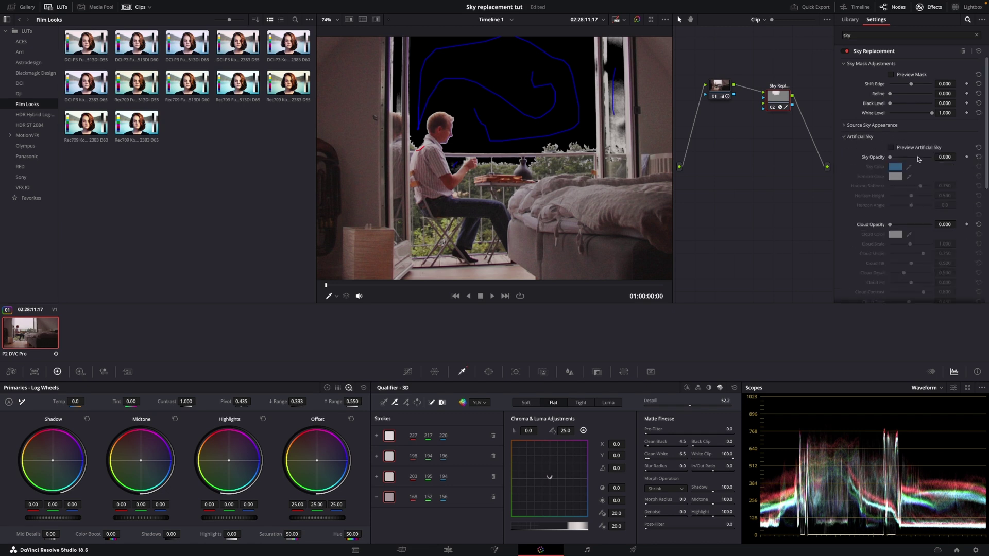
left_click(891, 148)
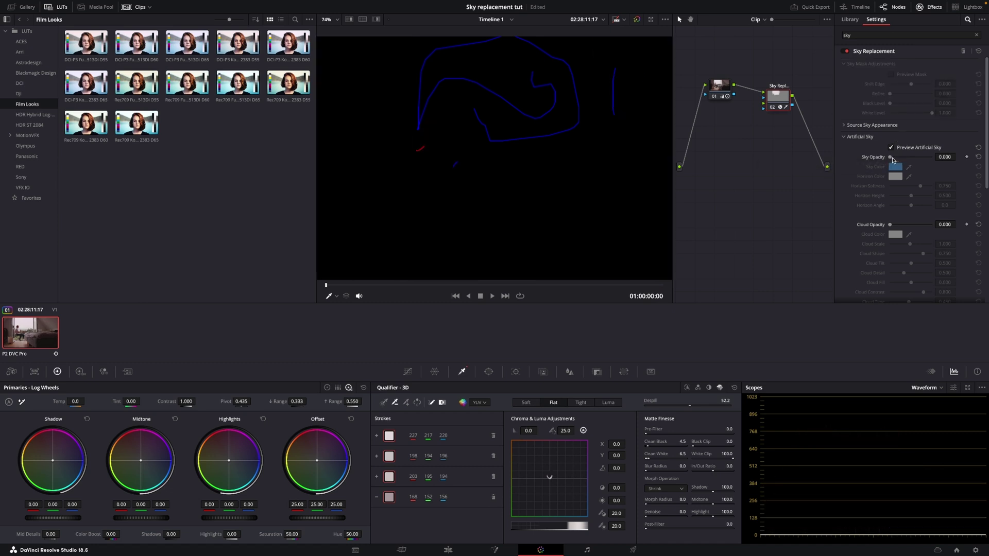
left_click_drag(890, 157, 902, 157)
left_click(891, 148)
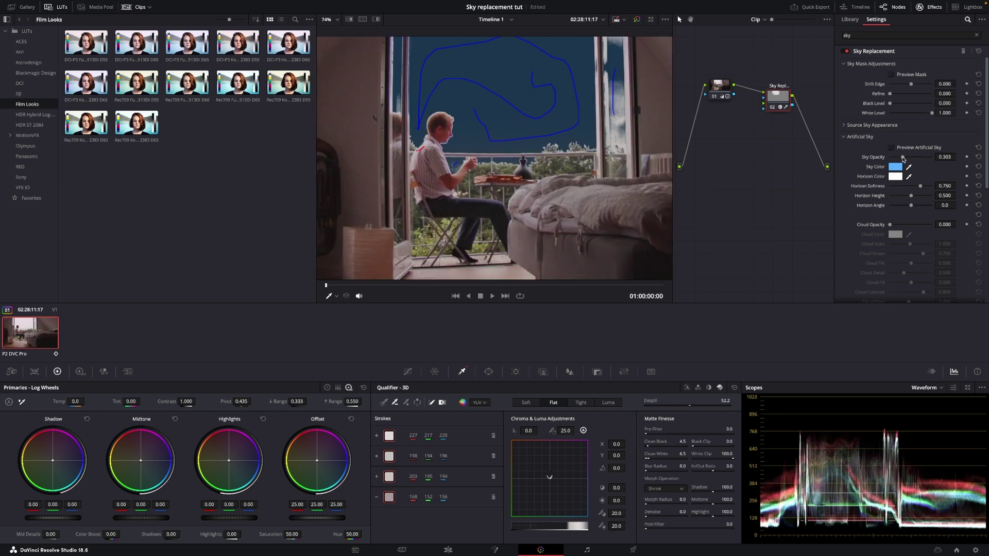
left_click_drag(902, 159, 906, 159)
Set Cloud Opacity 0.413, Cloud Scale 0.797 and Cloud Shape 0.767.
scroll(889, 200, "down", 3)
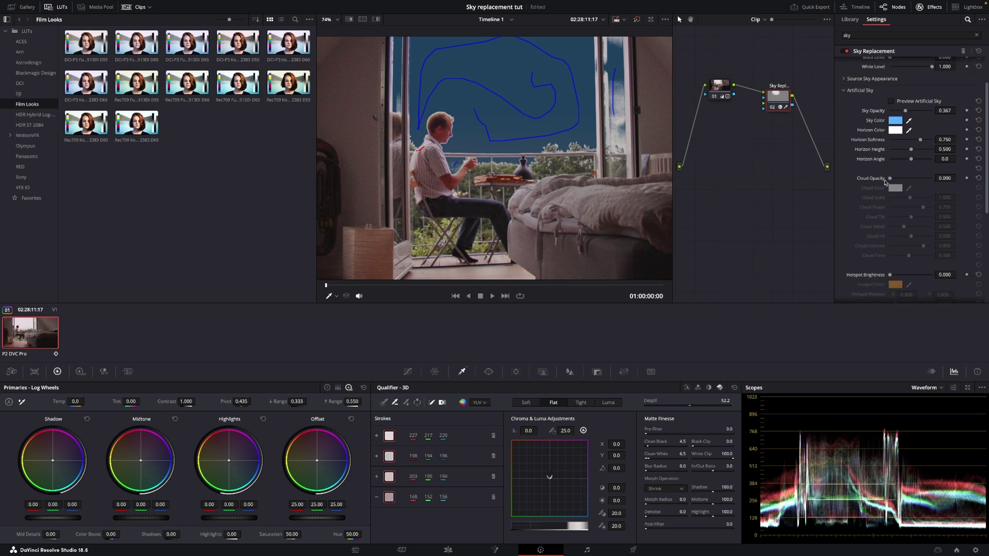
left_click_drag(891, 179, 908, 182)
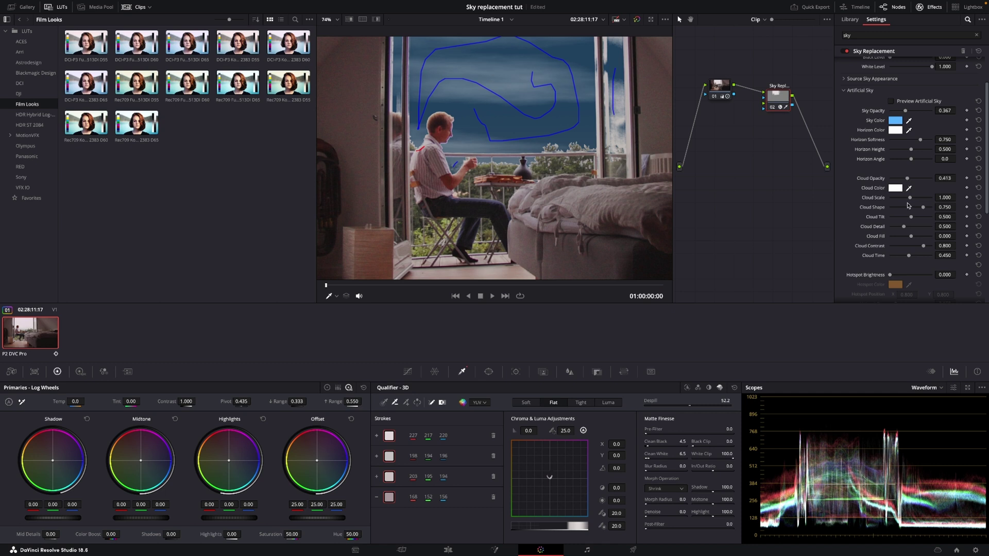
left_click_drag(910, 200, 906, 201)
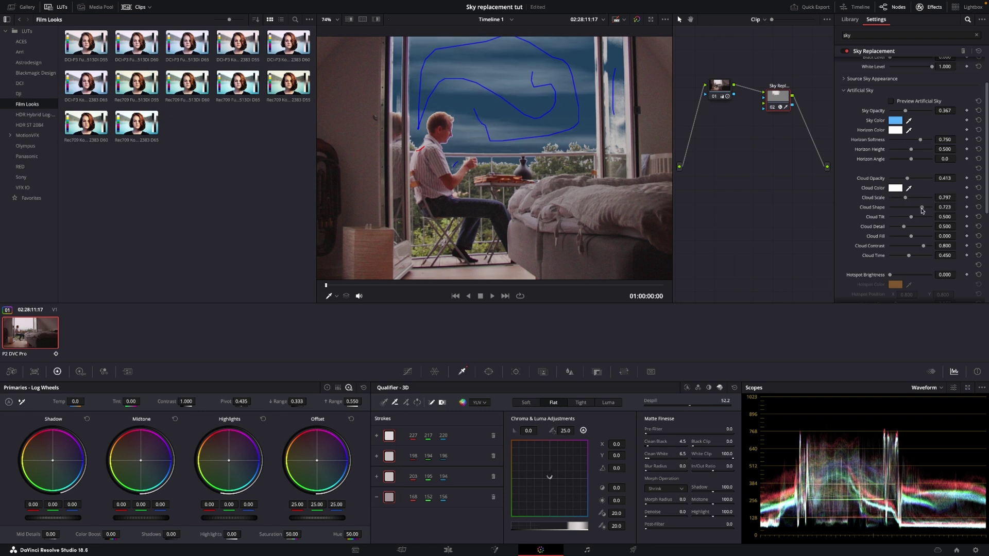
left_click_drag(923, 208, 924, 208)
scroll(871, 159, "up", 2)
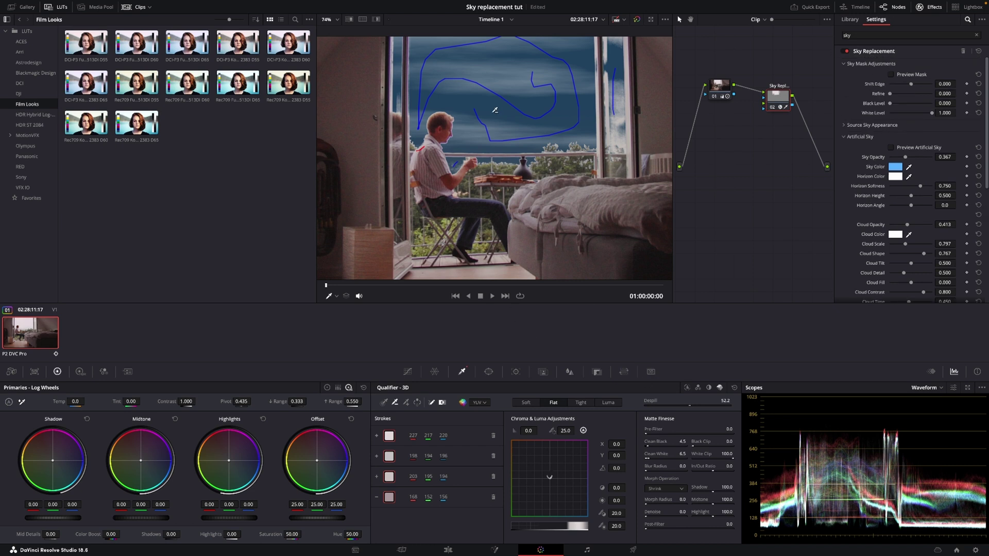
Zoom the viewer in and set Matte Finesse Clean Black to 18.0 and Clean White to 66.6.
scroll(495, 110, "up", 1)
scroll(495, 111, "up", 3)
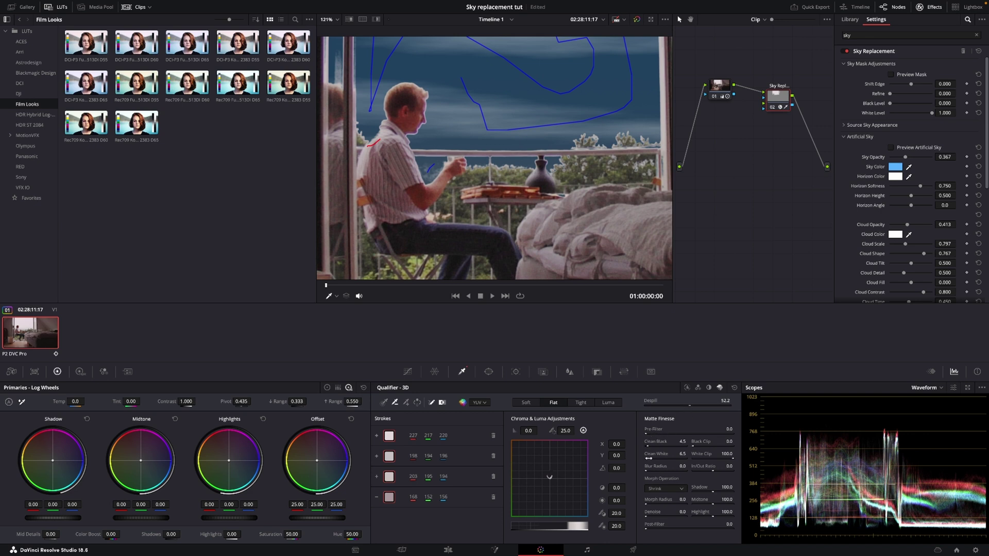
left_click_drag(670, 454, 689, 455)
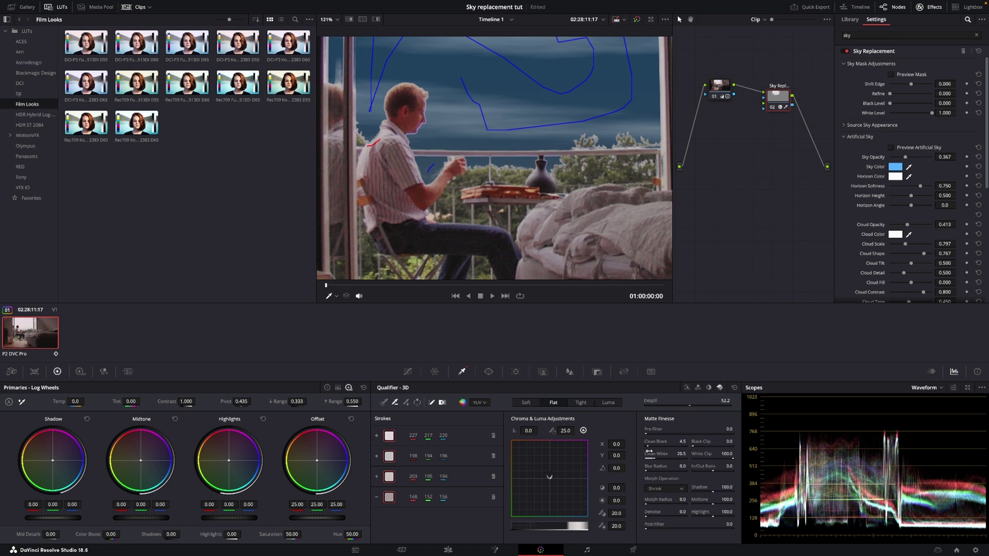
left_click_drag(670, 442, 693, 442)
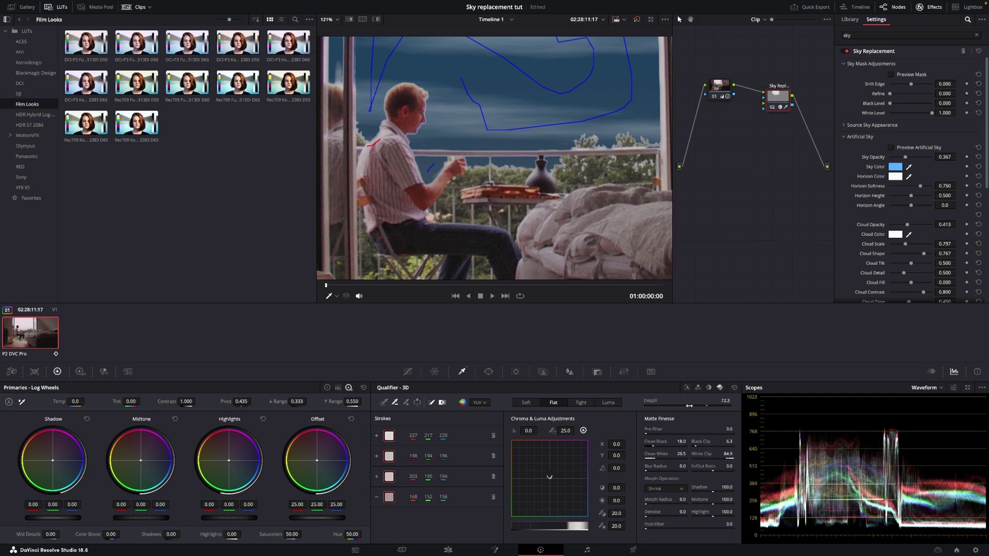
mouse_move(681, 453)
left_mouse_down()
mouse_move(702, 454)
mouse_move(676, 453)
mouse_move(685, 454)
left_mouse_up()
scroll(559, 170, "down", 6)
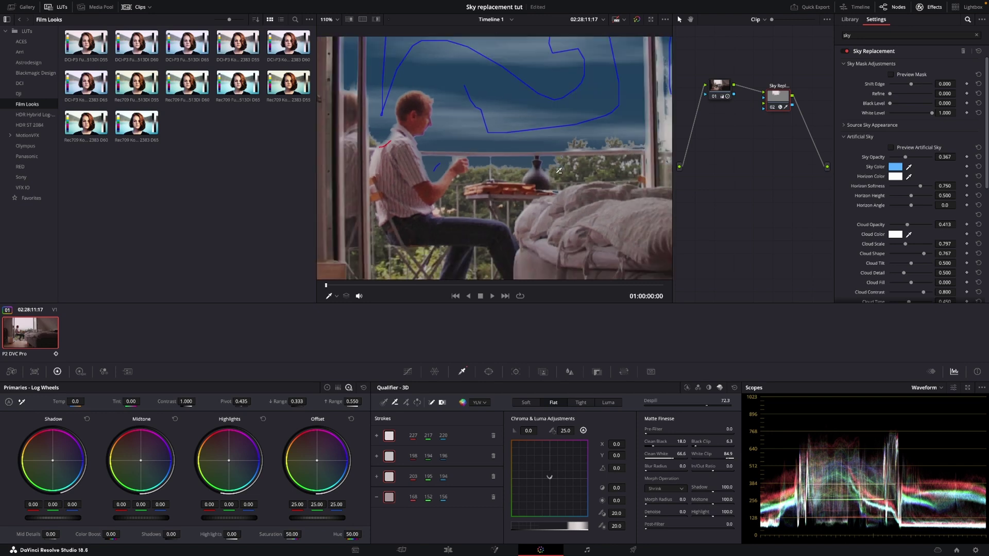
scroll(558, 170, "up", 1)
Play through the clip, pausing several times to review the replaced sky.
key("space")
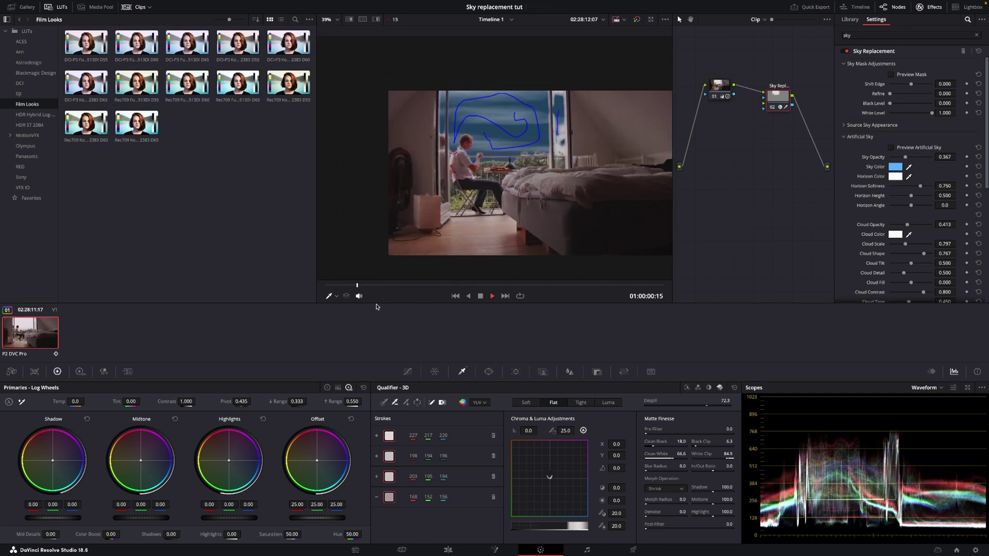
key("space")
key("space")
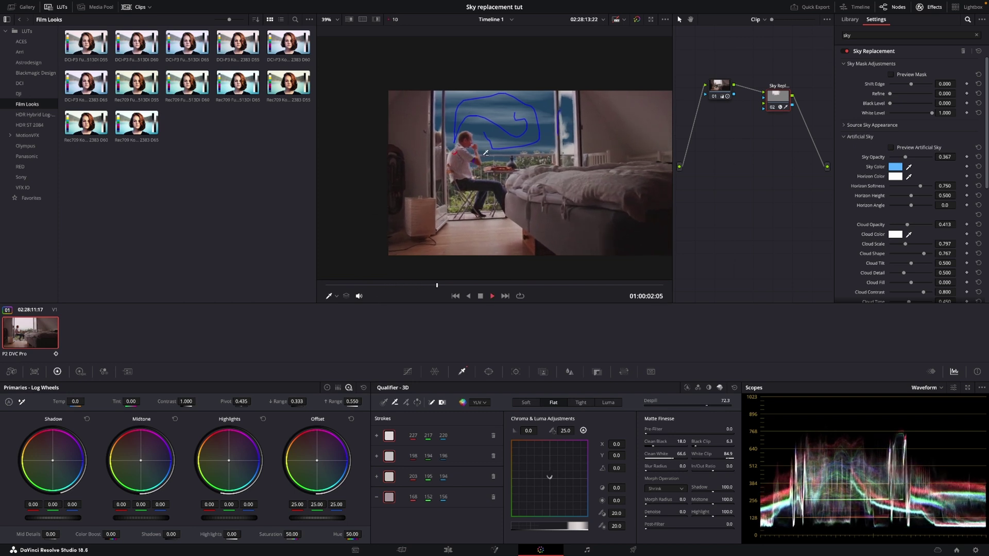
key("space")
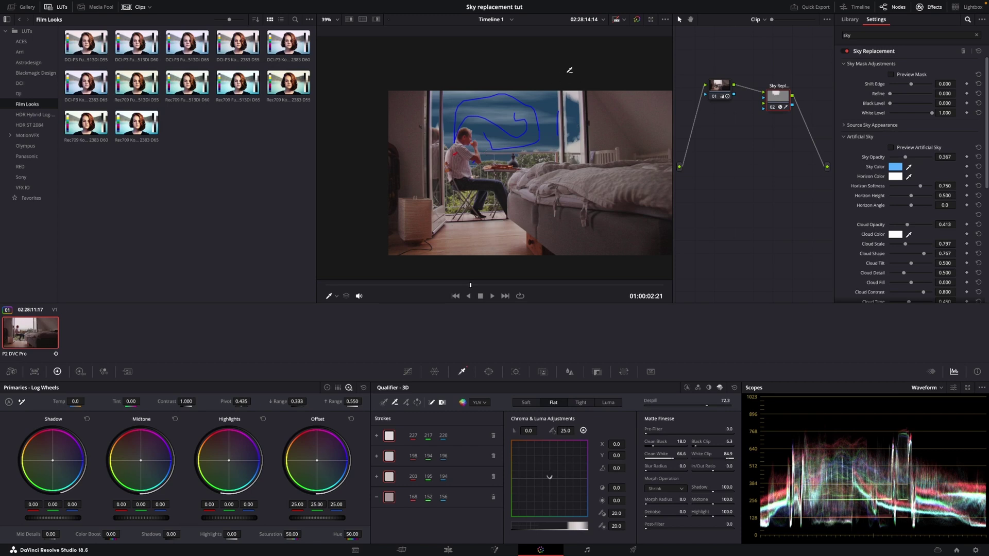
key("space")
scroll(494, 159, "up", 4)
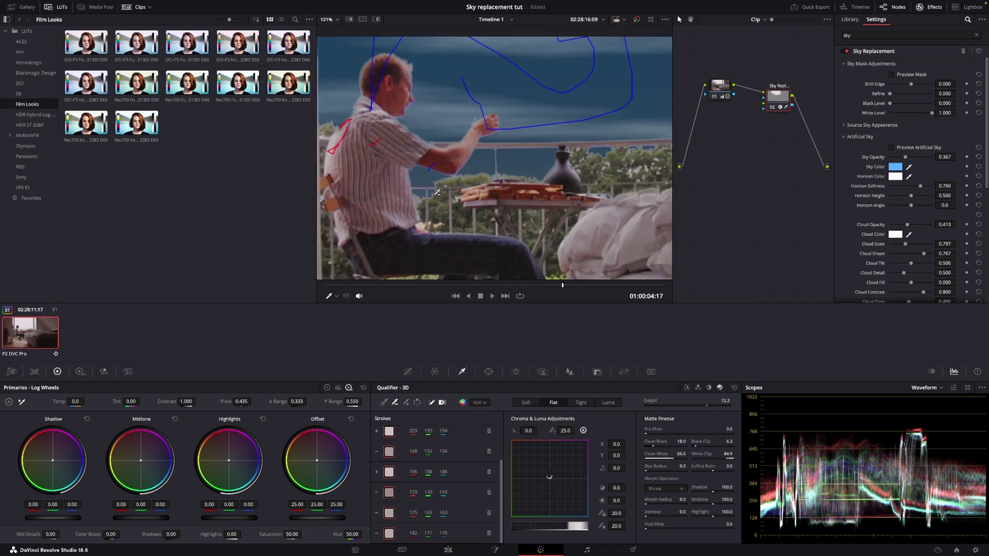
key("space")
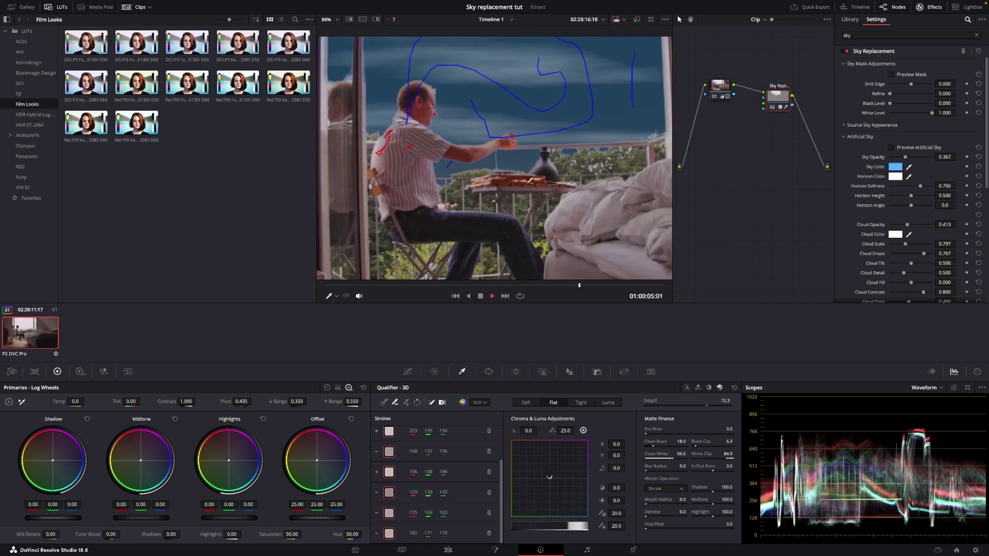
key("space")
scroll(475, 188, "down", 4)
scroll(496, 157, "down", 1)
key("space")
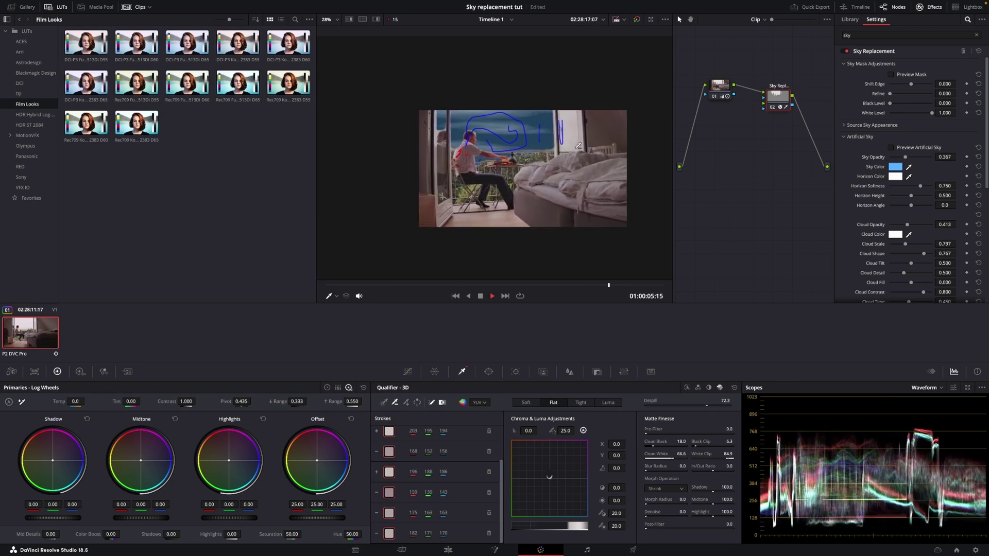
key("space")
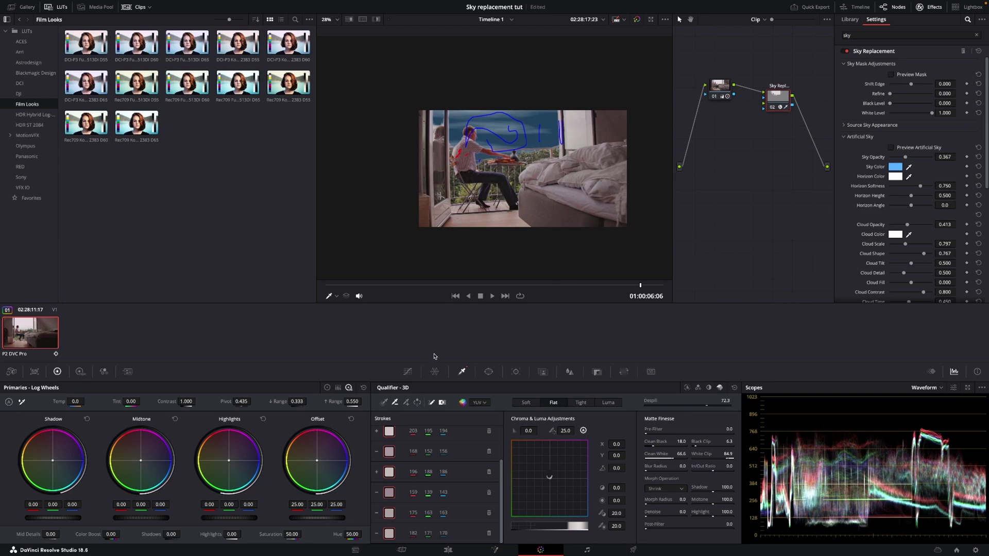
Add a picker stroke on the right window edge, then scrub back and replay to check.
left_click(406, 402)
left_click_drag(575, 114, 580, 141)
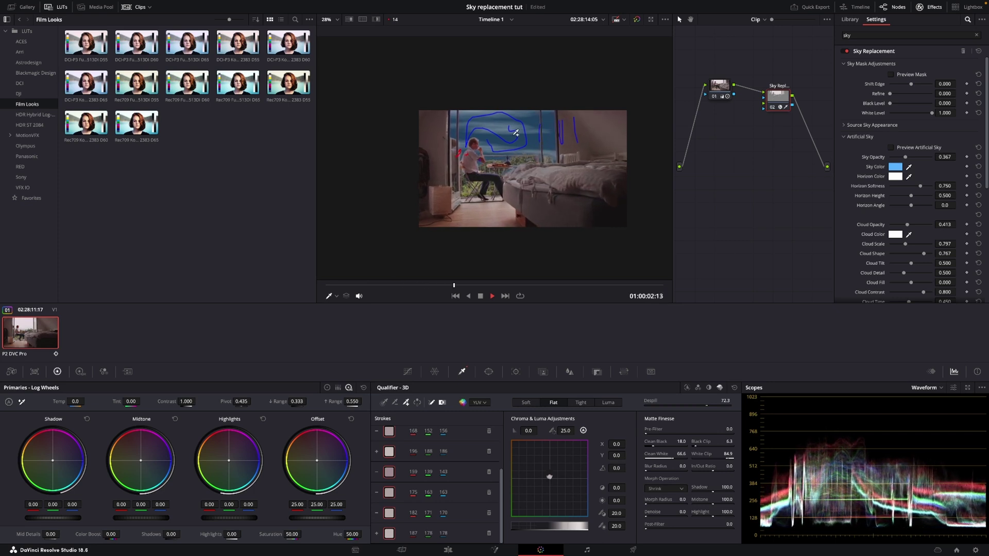
key("space")
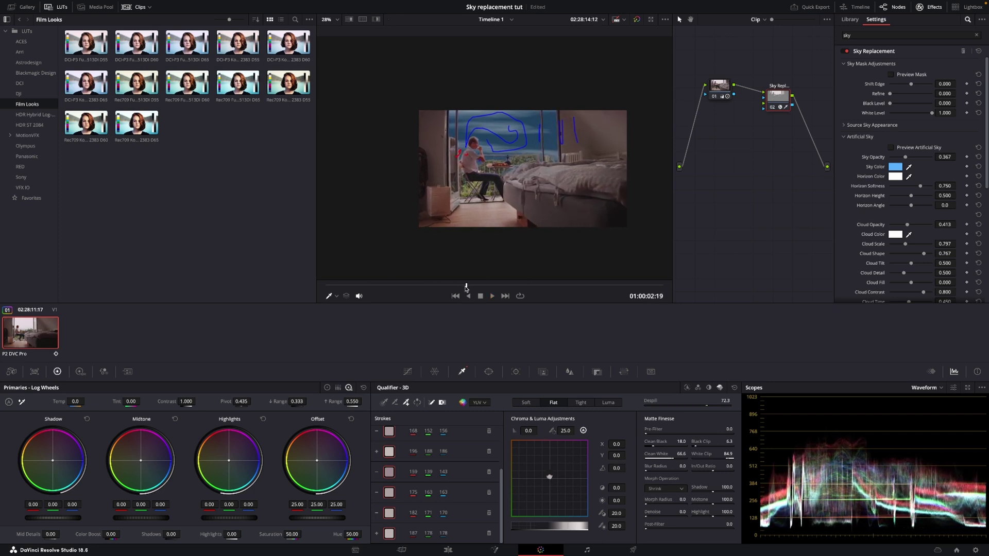
left_click_drag(465, 289, 432, 287)
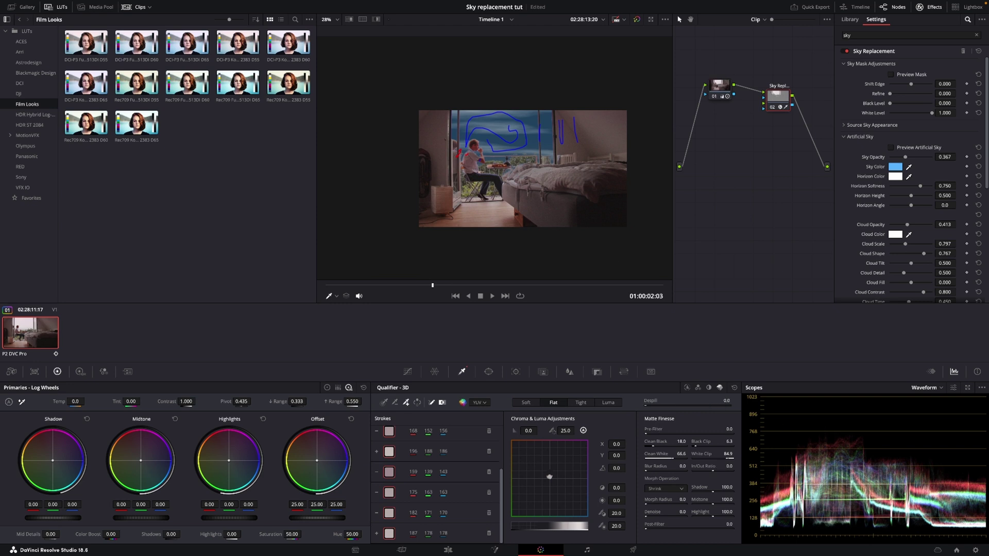
key("space")
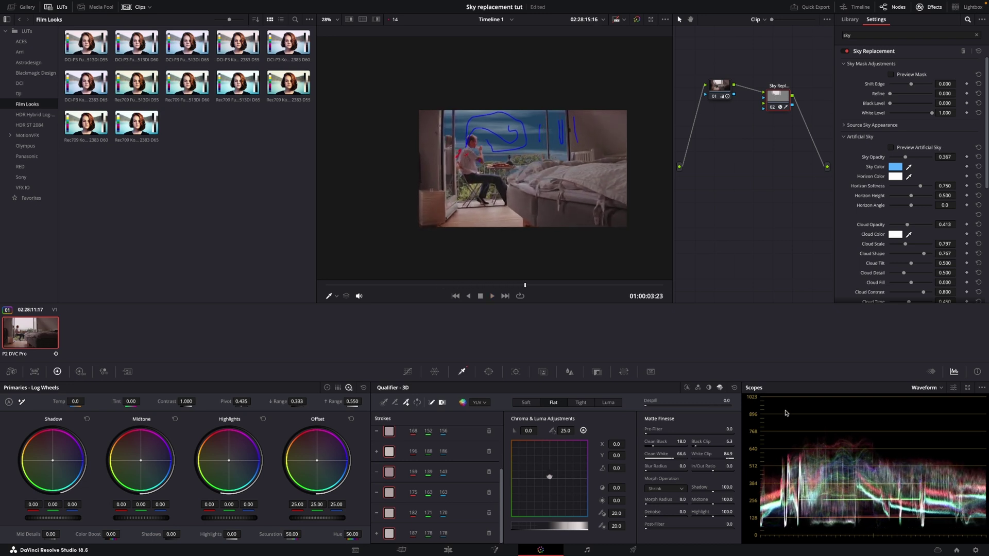
key("space")
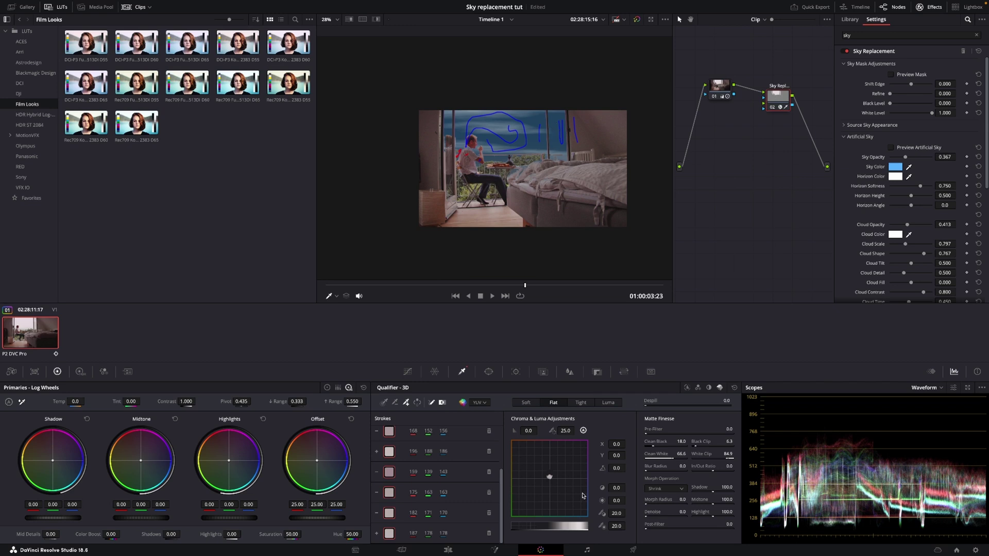
left_click(447, 550)
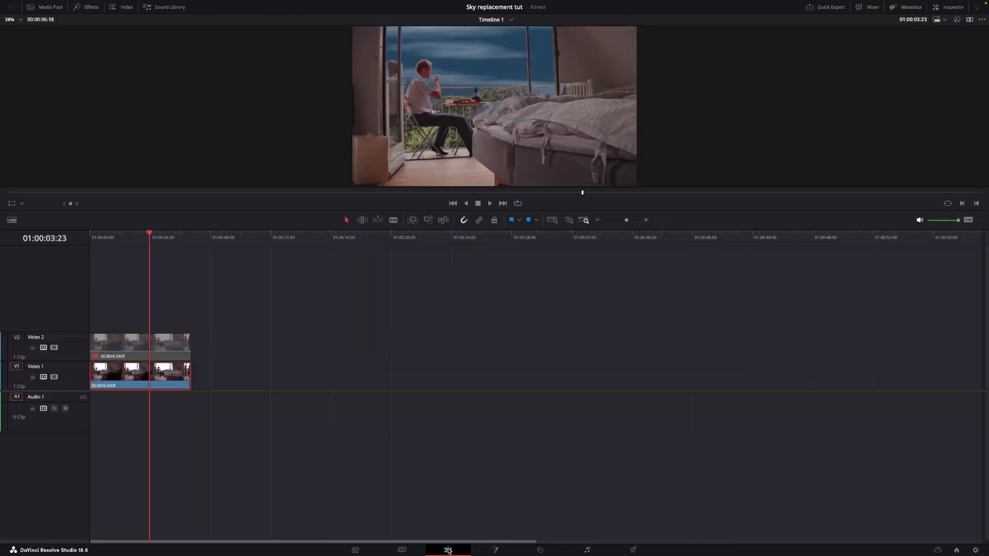
left_click(148, 347)
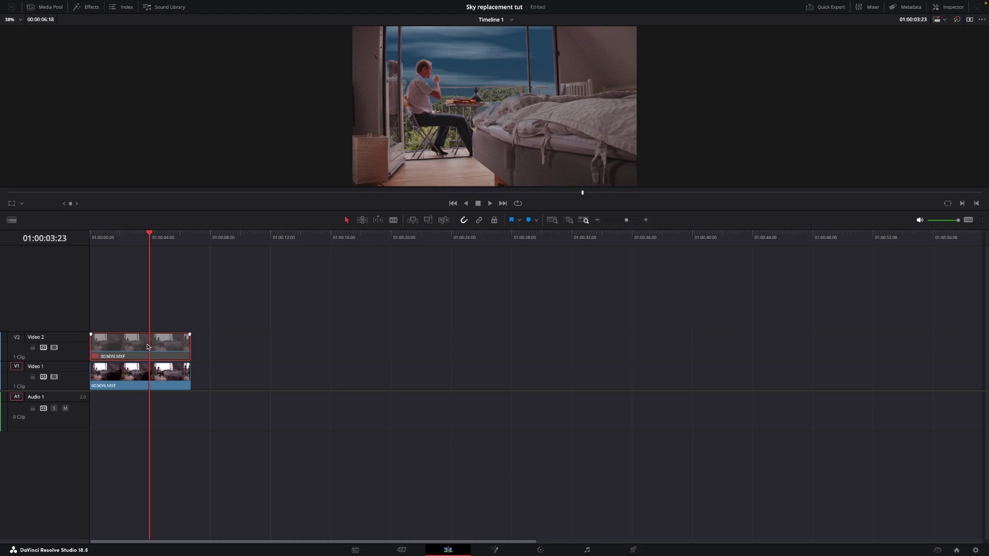
key("d")
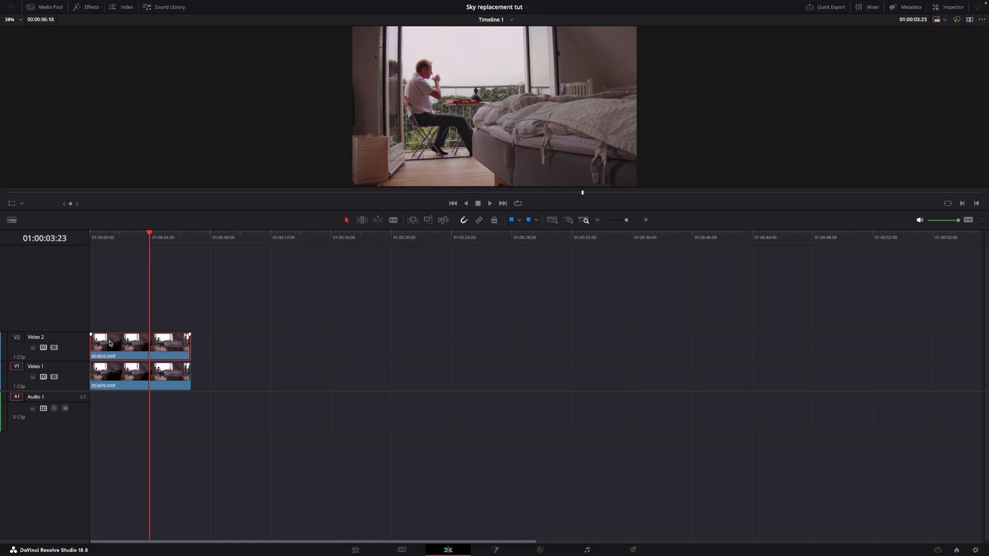
left_click(541, 551)
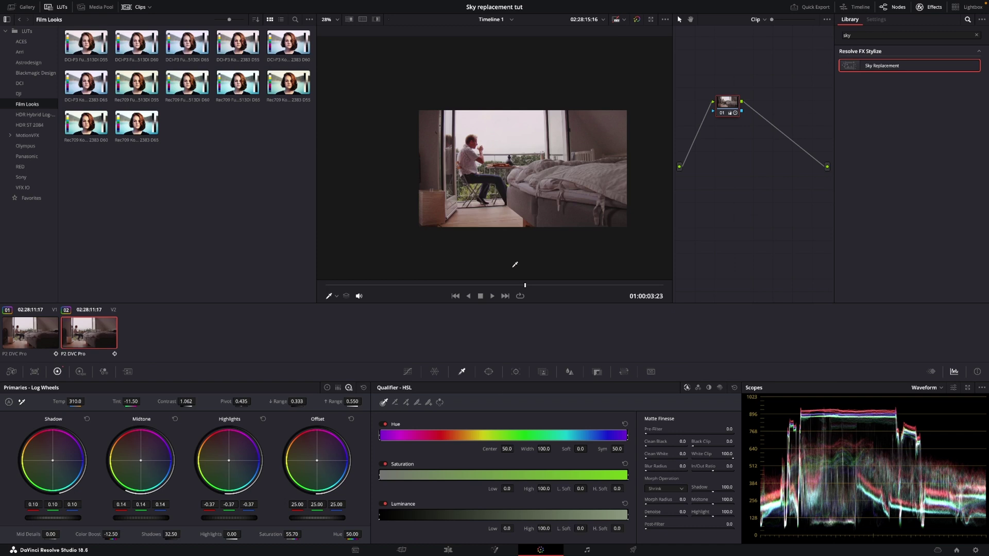
left_click(326, 285)
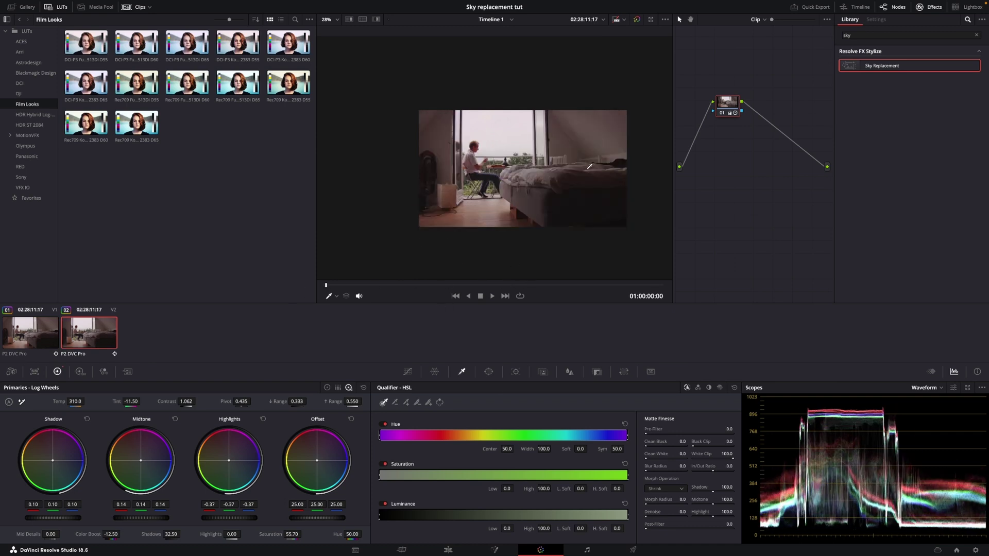
scroll(538, 146, "up", 4)
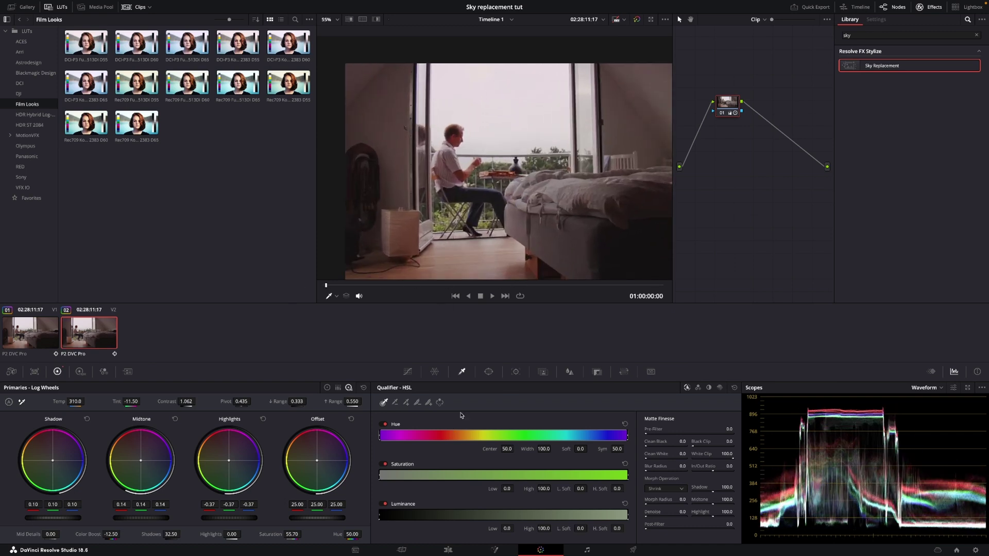
Trace the glass door's edge with a closed Curve window from the frame top to the railing.
left_click(488, 371)
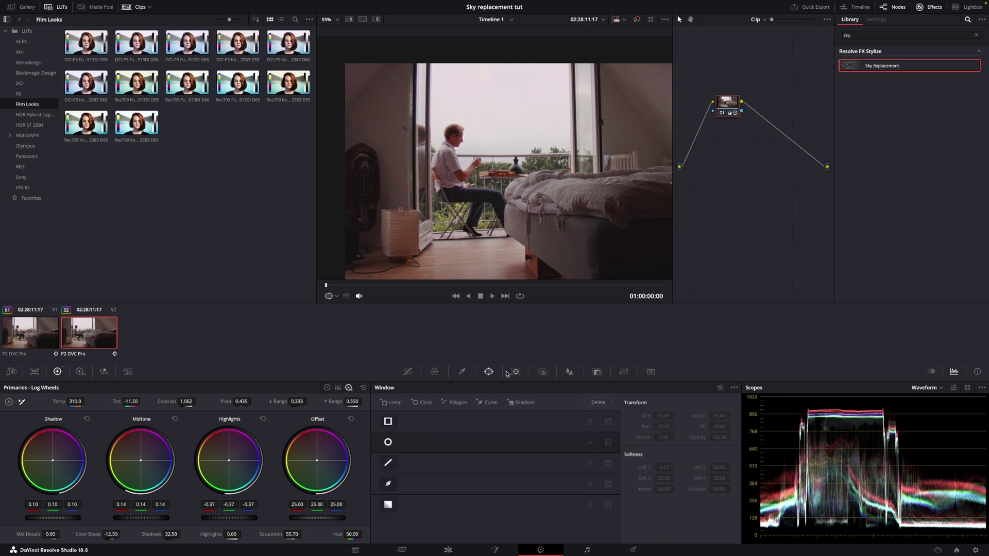
left_click(389, 484)
scroll(581, 94, "up", 1)
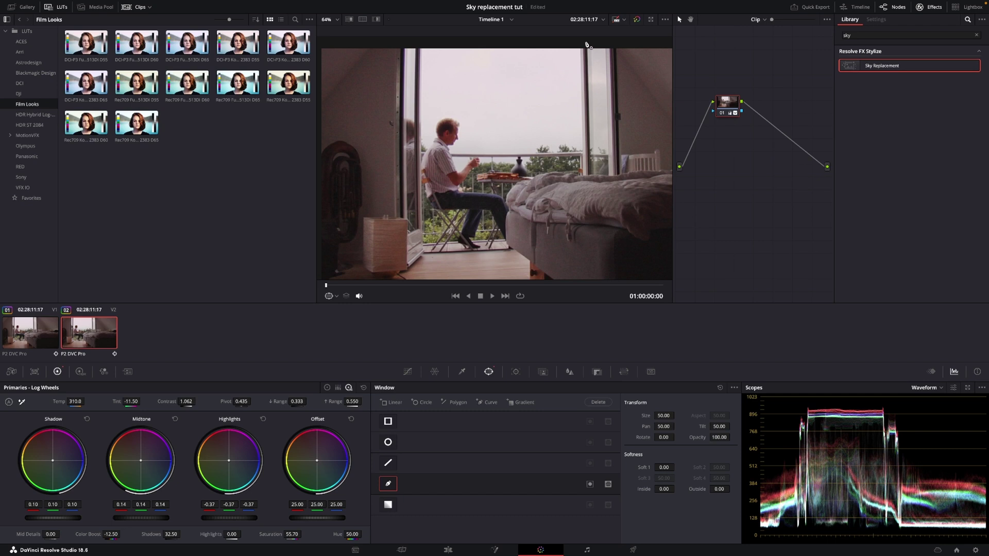
left_click(580, 42)
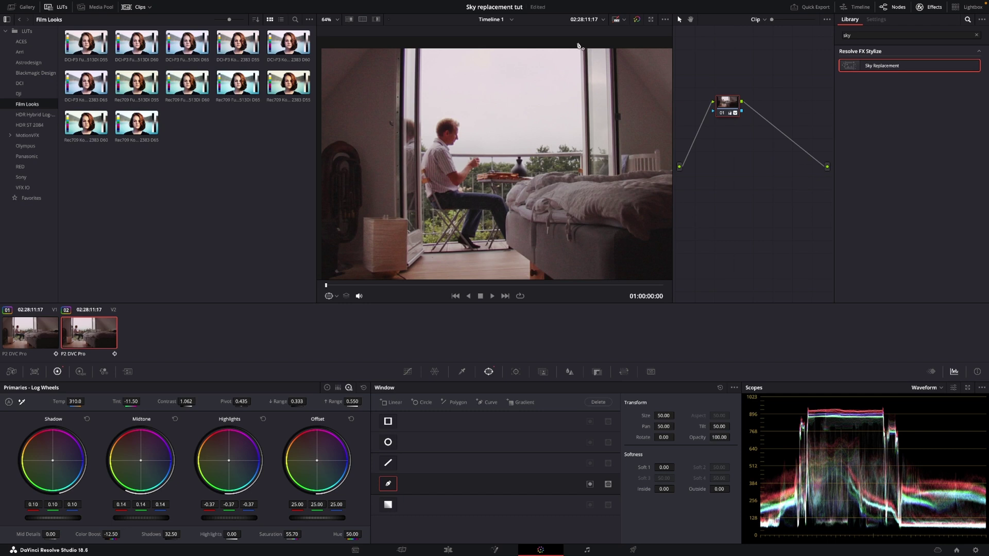
left_click(582, 176)
scroll(586, 101, "up", 2)
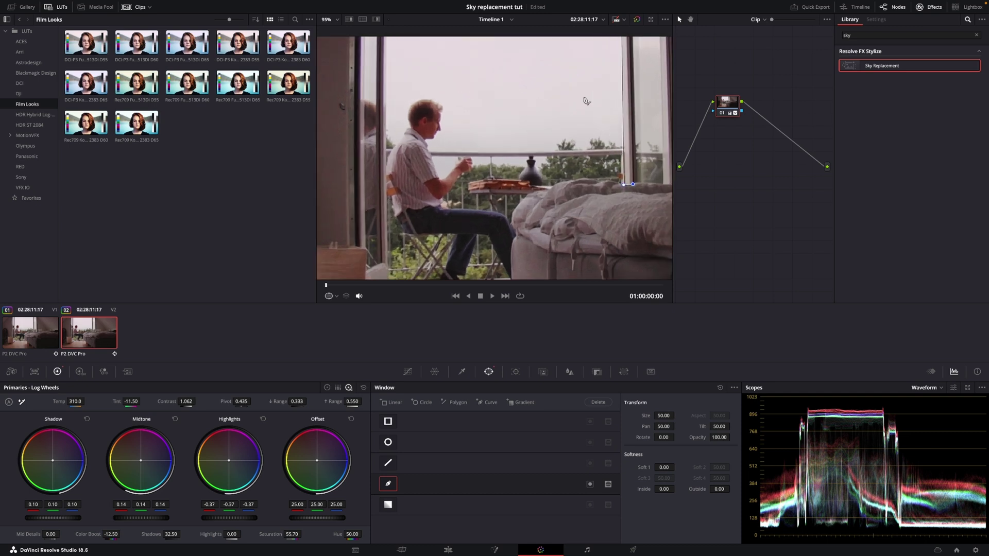
left_click_drag(580, 97, 440, 103)
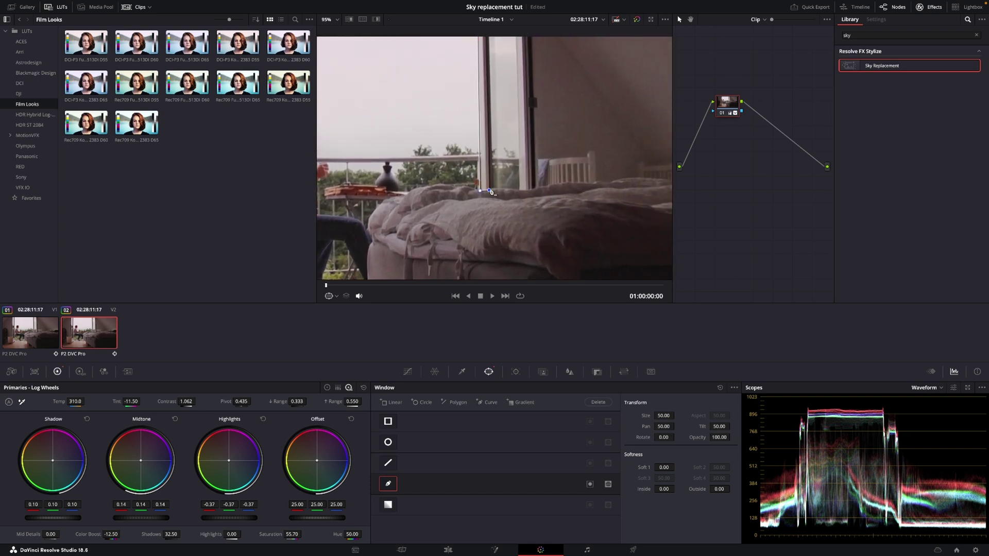
scroll(491, 186, "down", 3)
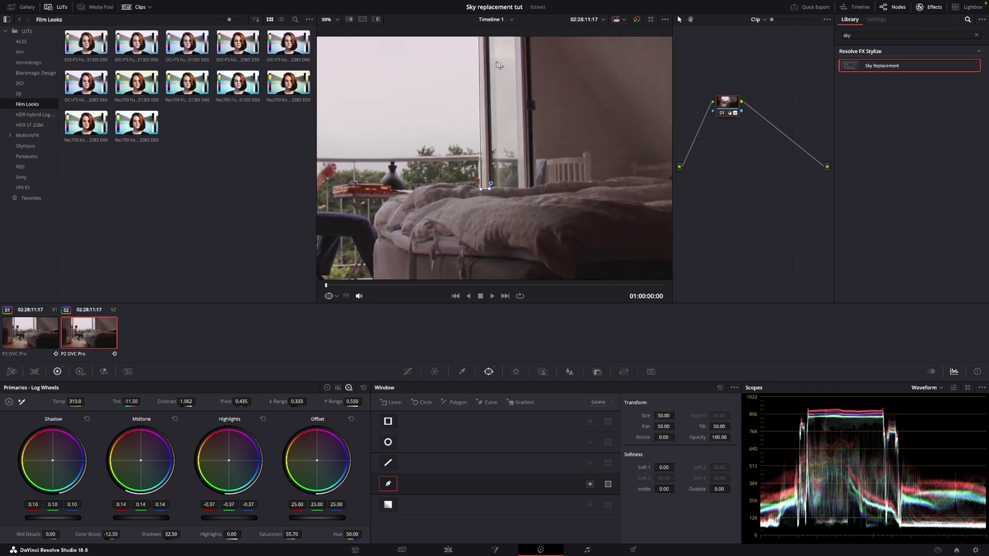
left_click(492, 60)
left_click(484, 62)
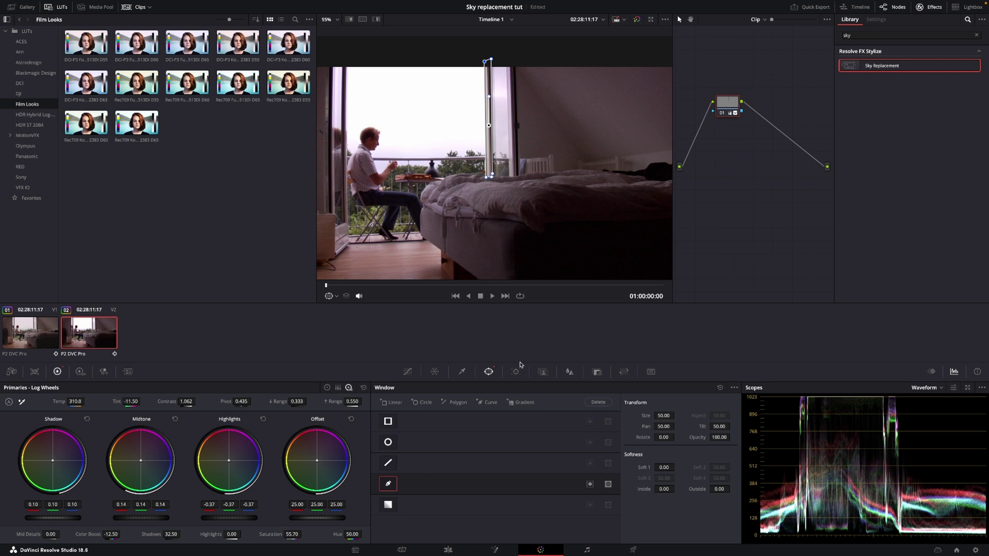
Track the door-edge window forward and in reverse, then return to the first frame.
left_click(516, 372)
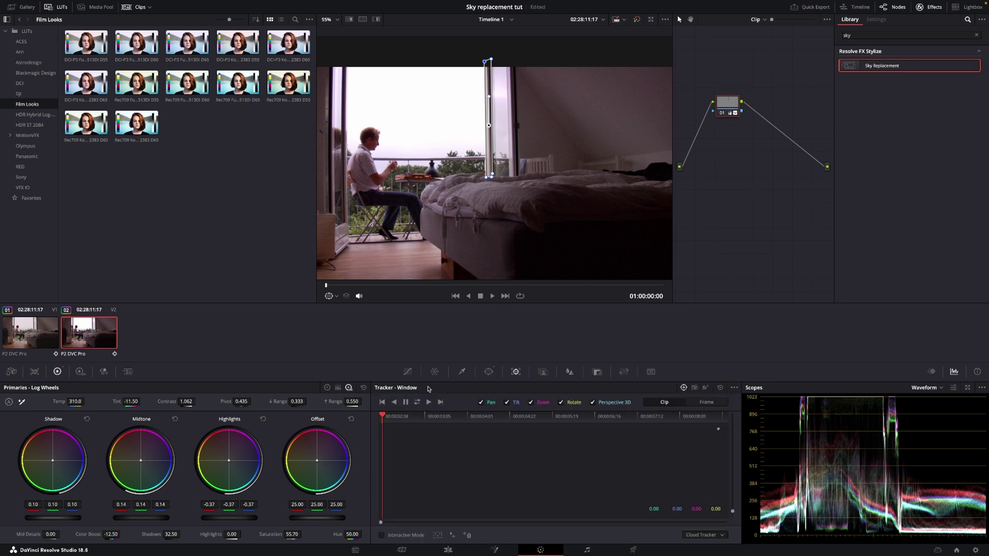
left_click(417, 402)
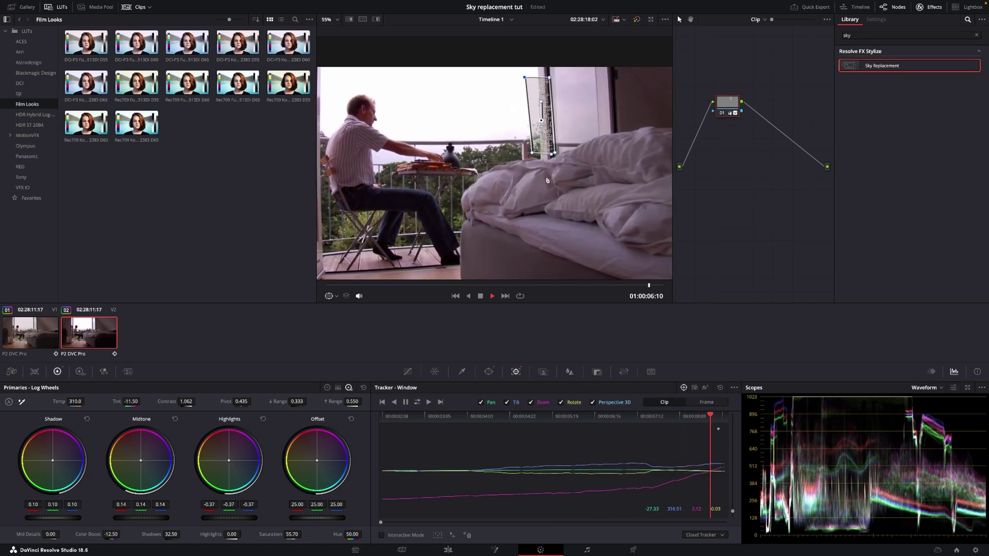
key("Home")
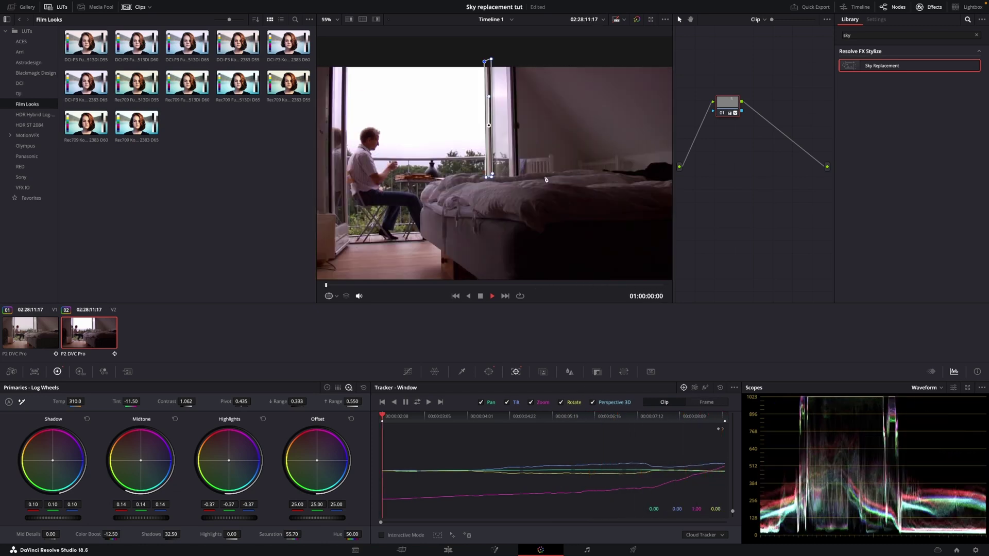
Clear all automatic tracking points from the door-edge mask.
left_click(720, 389)
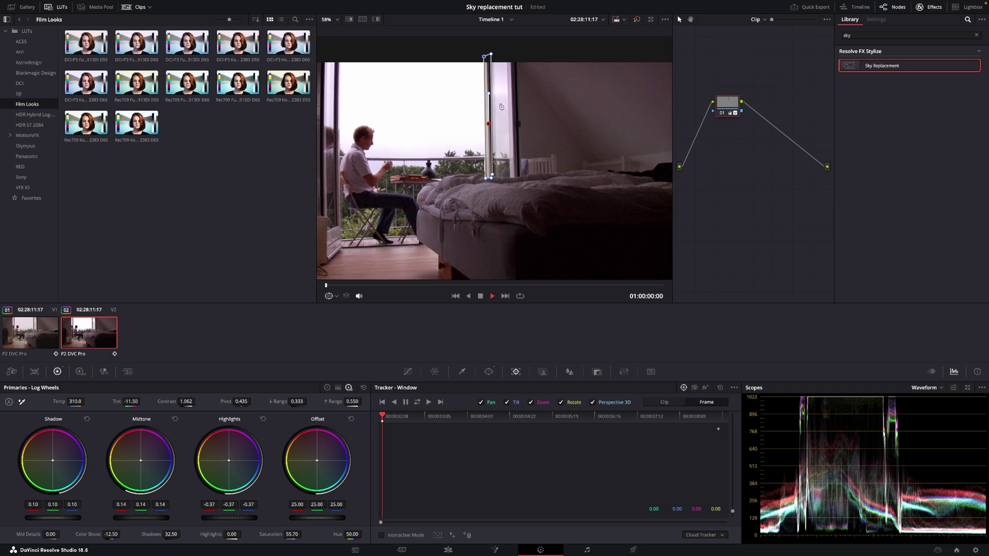
scroll(496, 158, "up", 4)
scroll(492, 183, "down", 2)
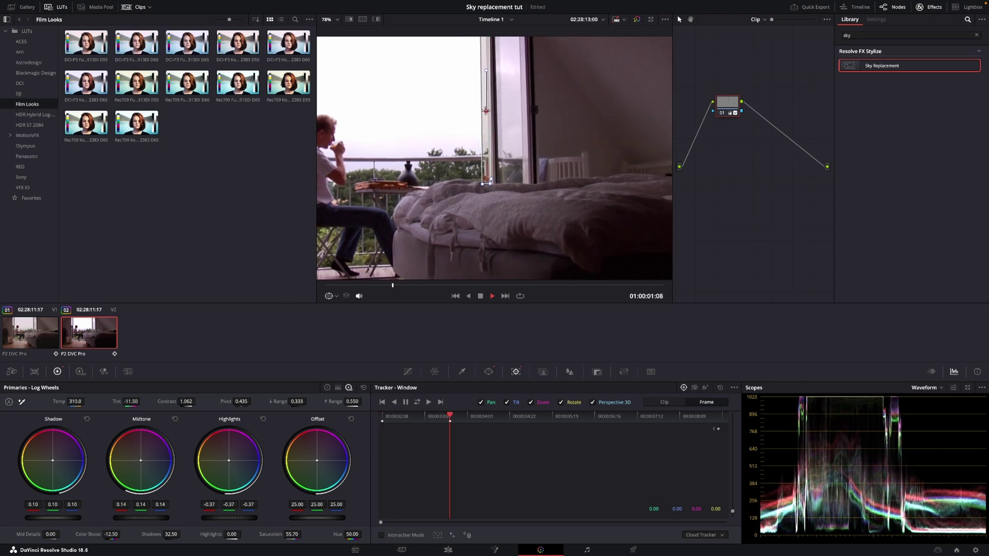
Hand-position the mask onto the door edge at several frames, nudging it right each time.
left_click_drag(486, 111, 491, 110)
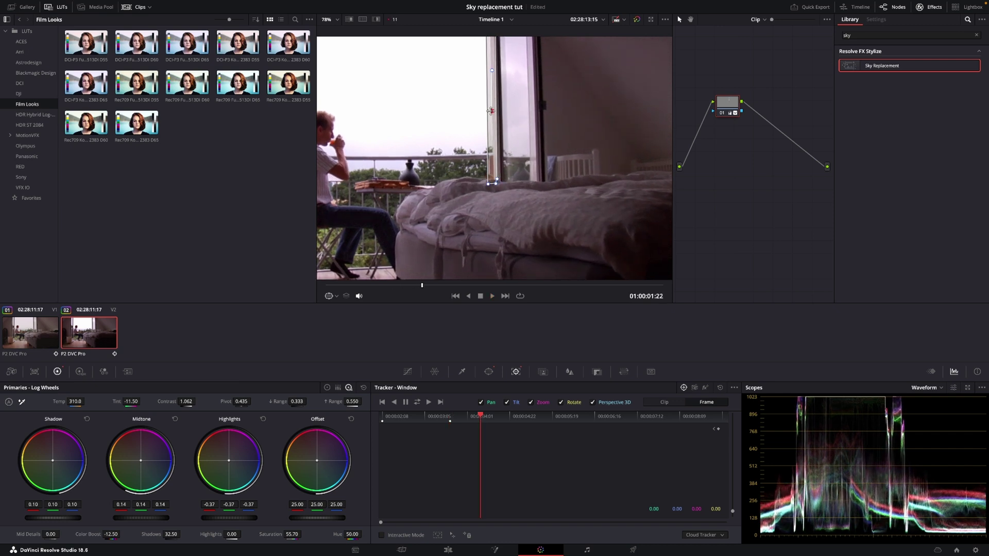
key("space")
left_click_drag(491, 111, 496, 110)
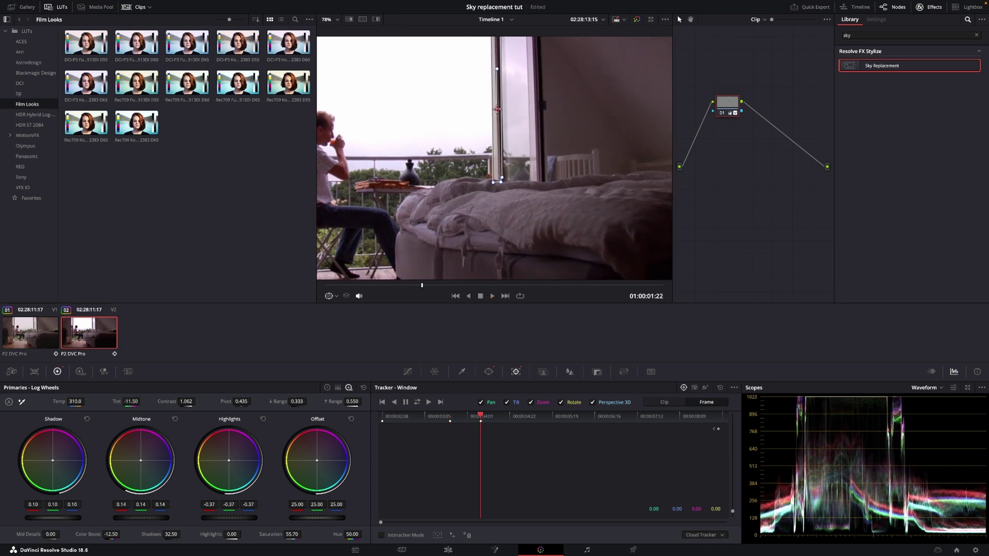
key("space")
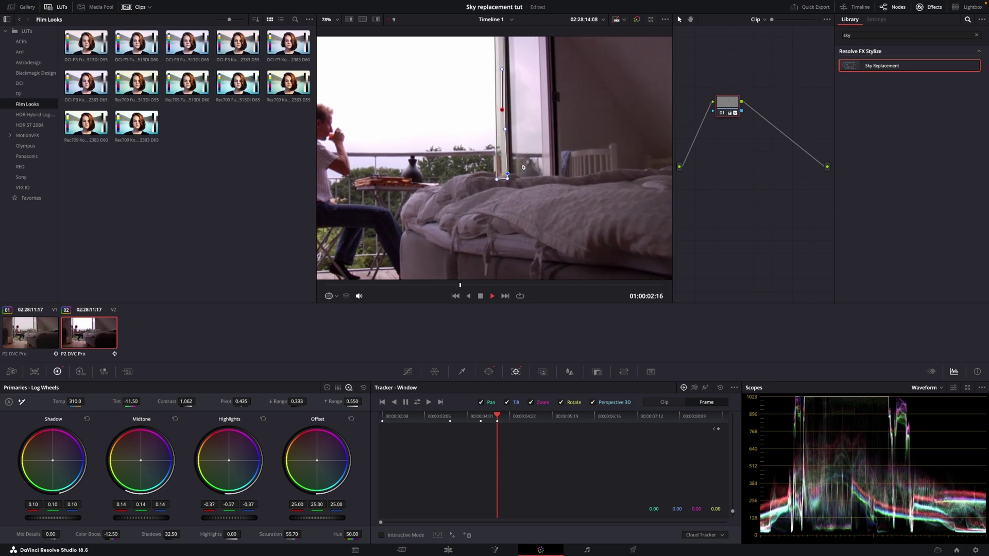
left_click_drag(501, 122, 505, 122)
Keep the mask on the door edge through to the clip's end with further corrections.
key("space")
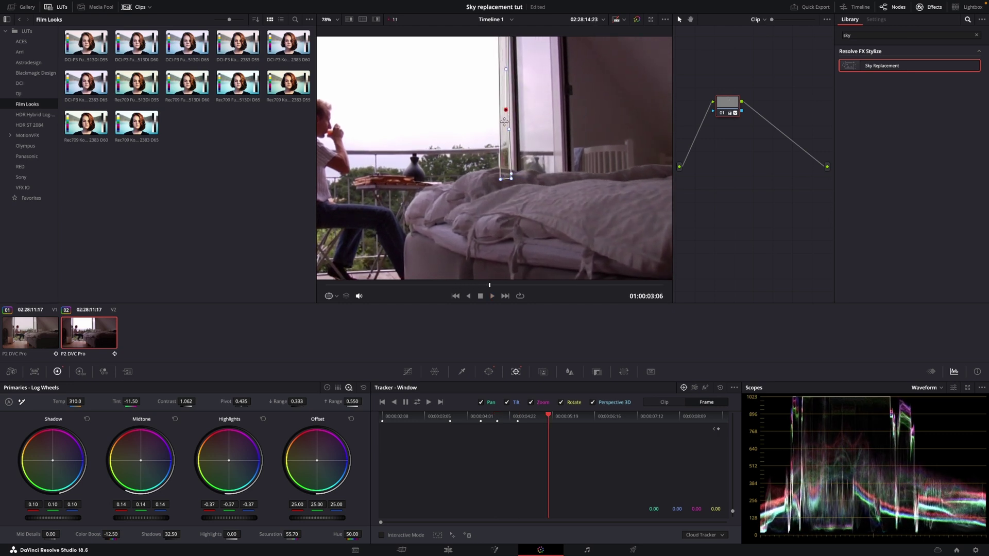
key("space")
left_click_drag(503, 122, 565, 117)
key("space")
key("space")
key("space")
key("space")
key("space")
key("space")
key("space")
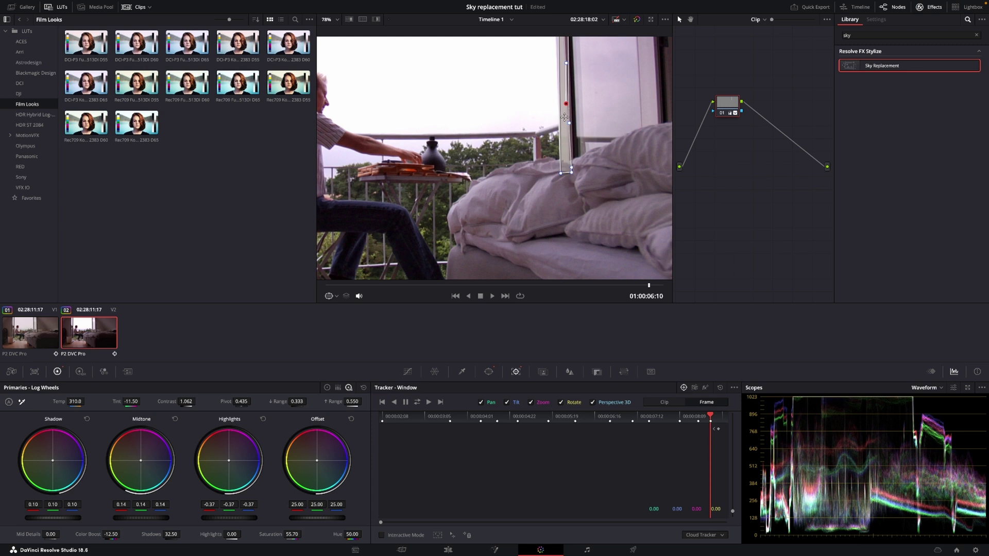
key("Home")
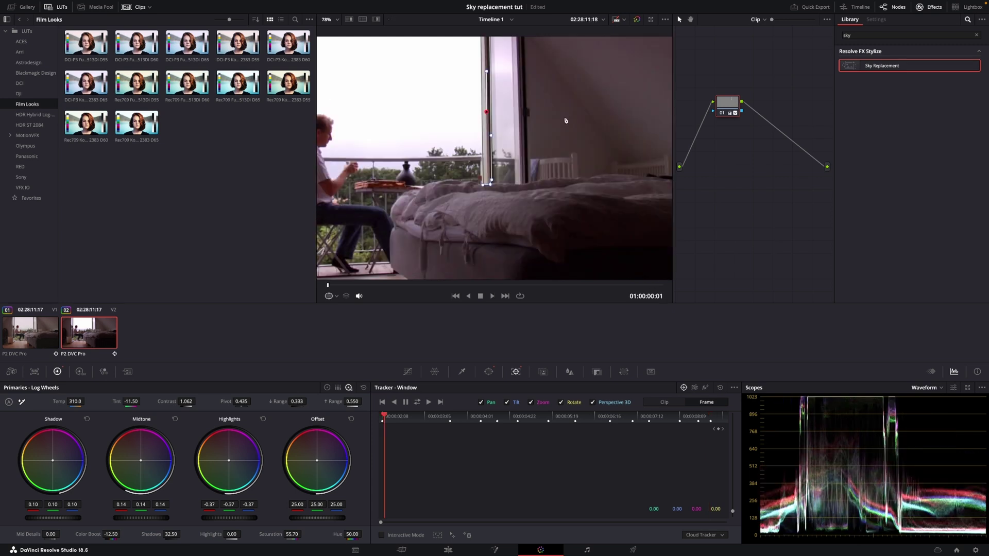
left_click(710, 417)
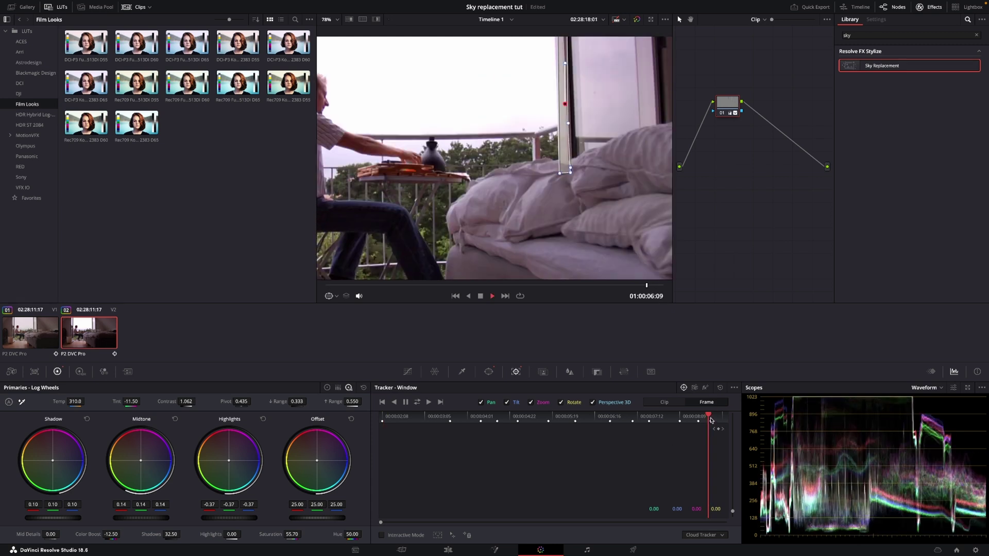
left_click(723, 416)
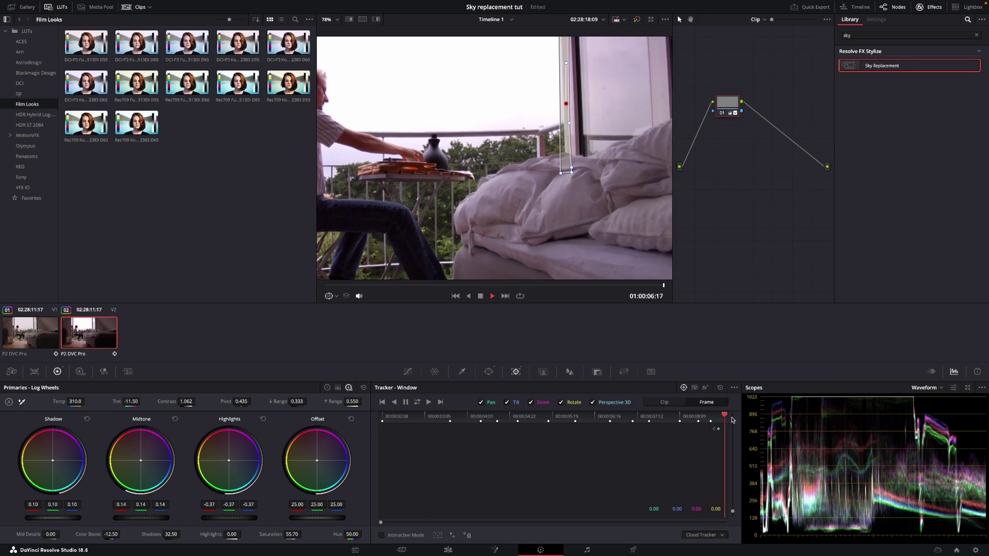
left_click_drag(564, 148, 570, 149)
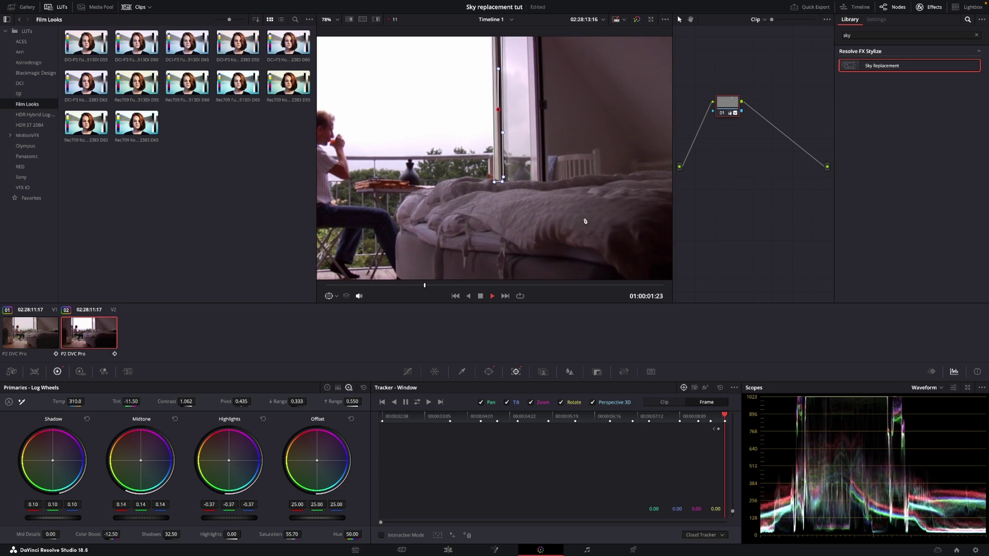
Stop playback and set the viewer overlay to Off to hide the mask outline.
key("space")
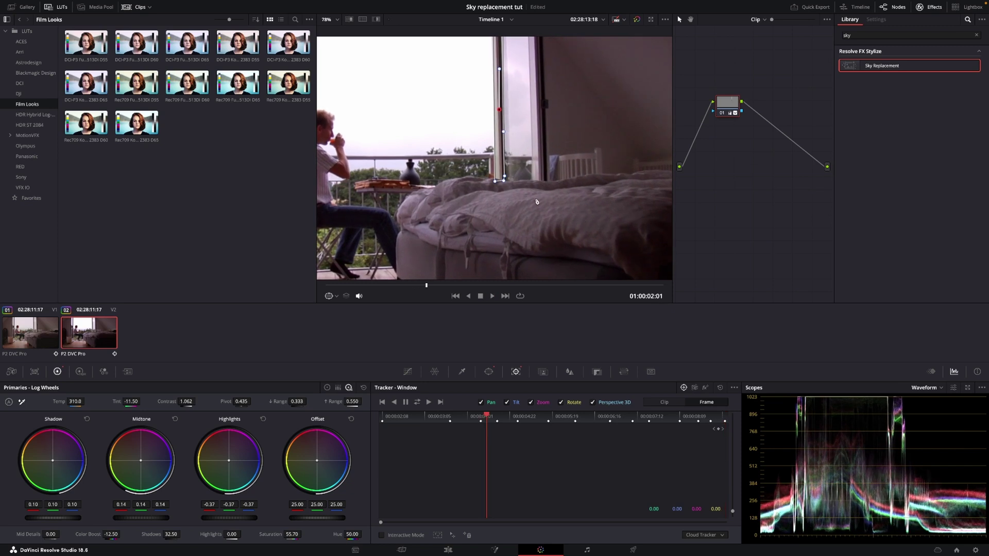
left_click(329, 296)
left_click(342, 308)
Add an alpha output to the node graph for the Video 2 copy's node.
right_click(755, 166)
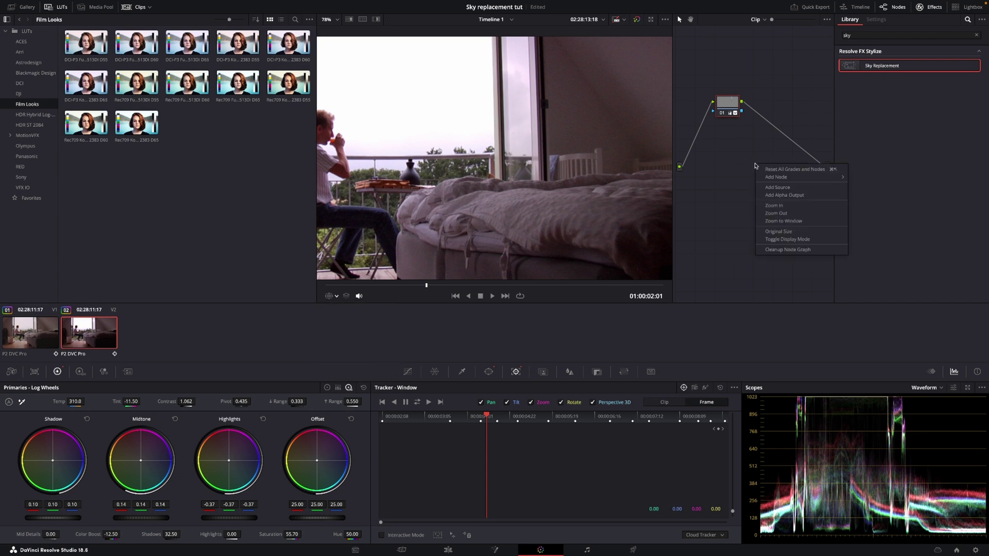
left_click(774, 195)
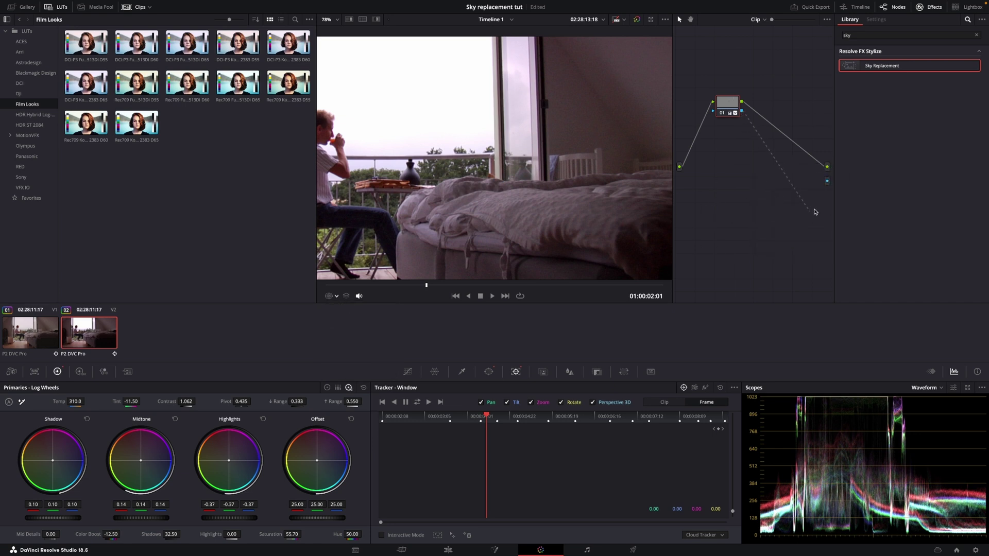